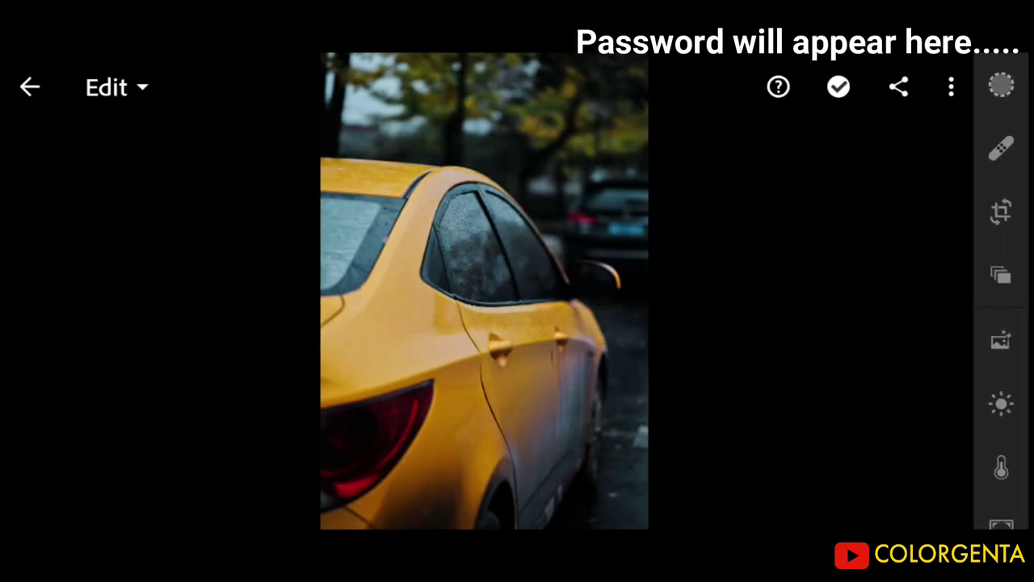
In the Light panel, raise Exposure to 0.40 EV and Contrast to 26
{"action": "left_click_drag", "start_coordinate": [1016, 339], "coordinate": [1016, 89]}
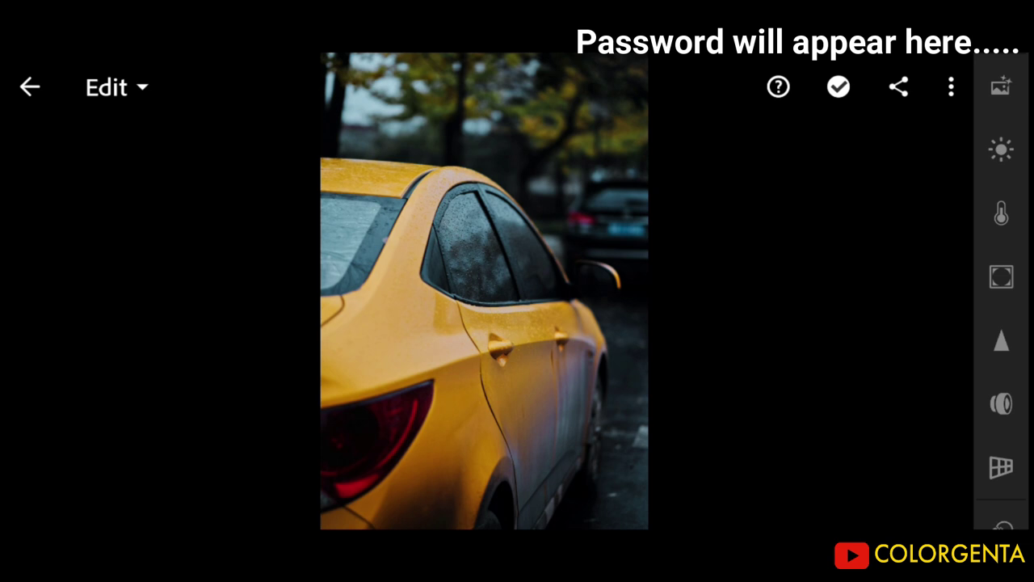
{"action": "left_click", "coordinate": [1002, 148]}
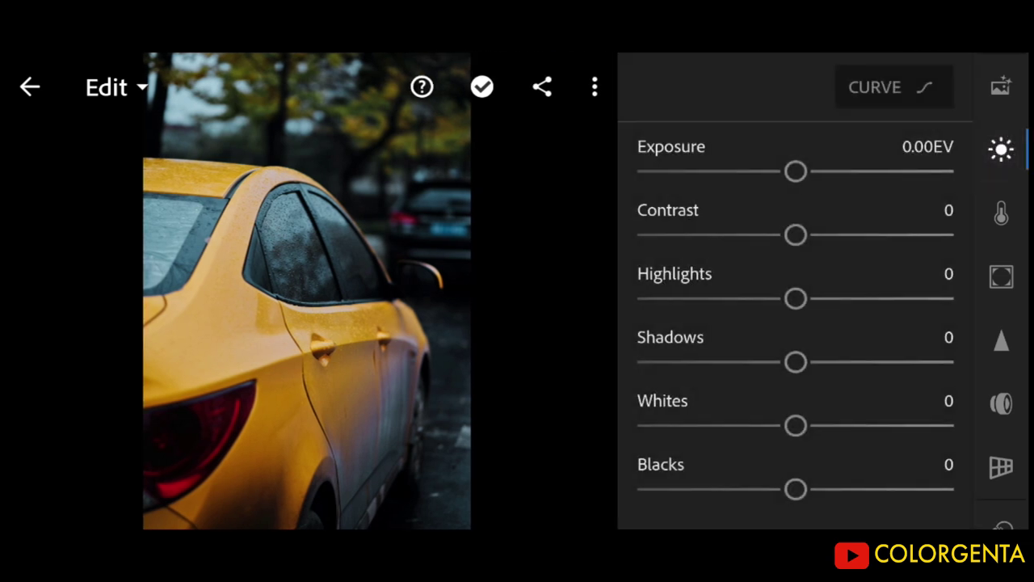
{"action": "left_click", "coordinate": [932, 147]}
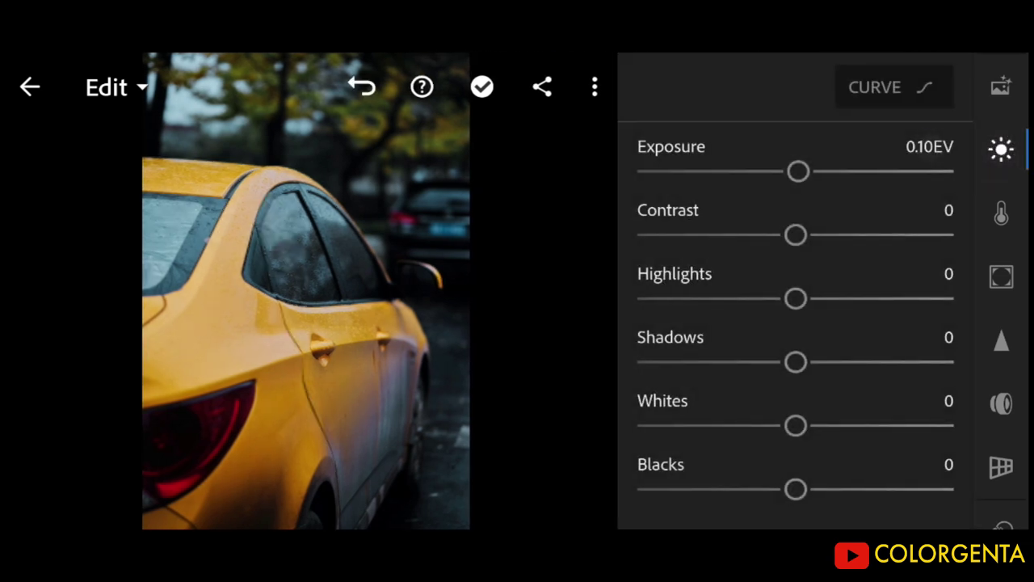
{"action": "left_click", "coordinate": [944, 136]}
{"action": "left_click", "coordinate": [932, 147]}
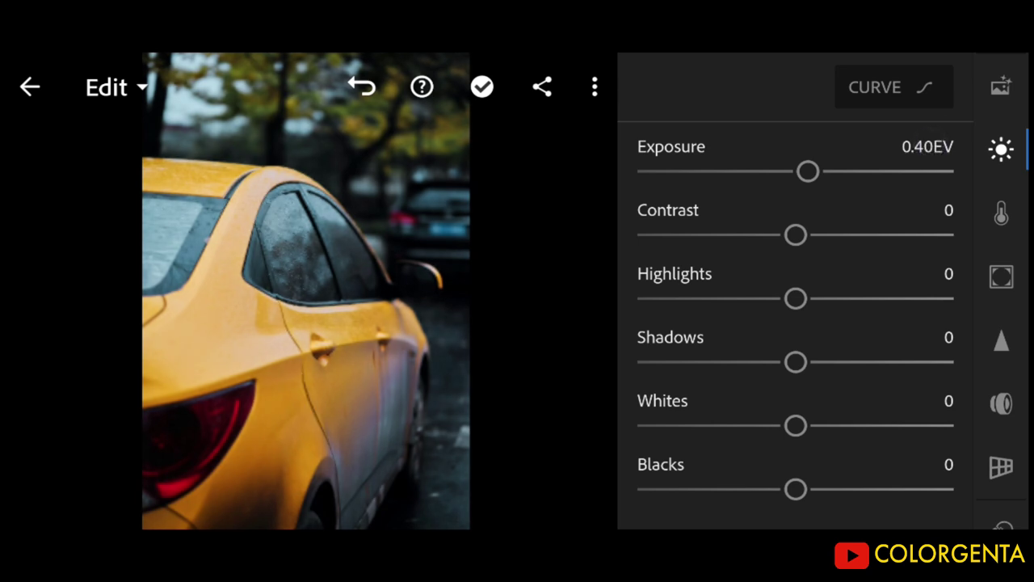
{"action": "left_click", "coordinate": [940, 211]}
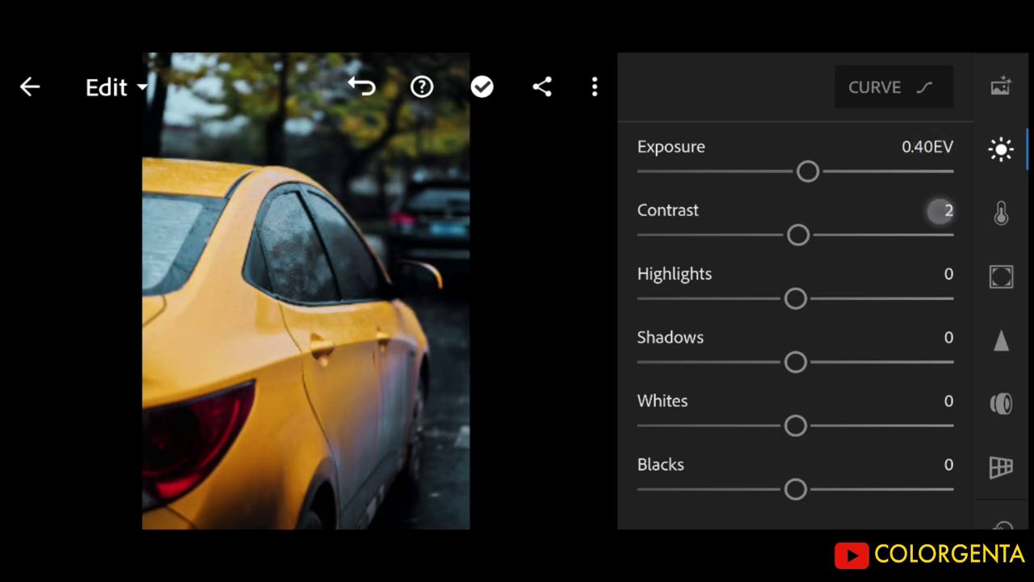
{"action": "left_click", "coordinate": [952, 206]}
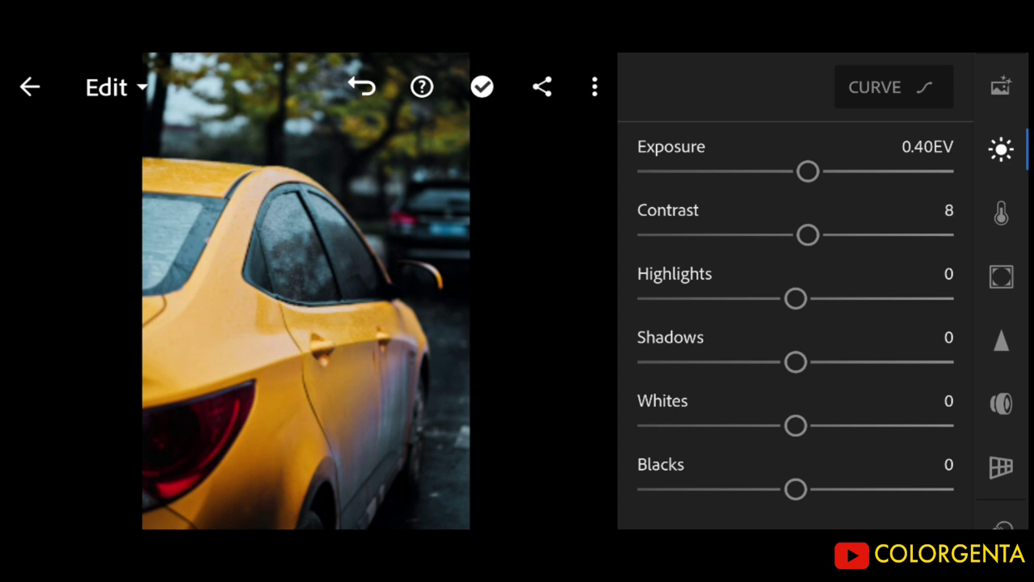
{"action": "left_click", "coordinate": [957, 206]}
{"action": "left_click", "coordinate": [957, 202]}
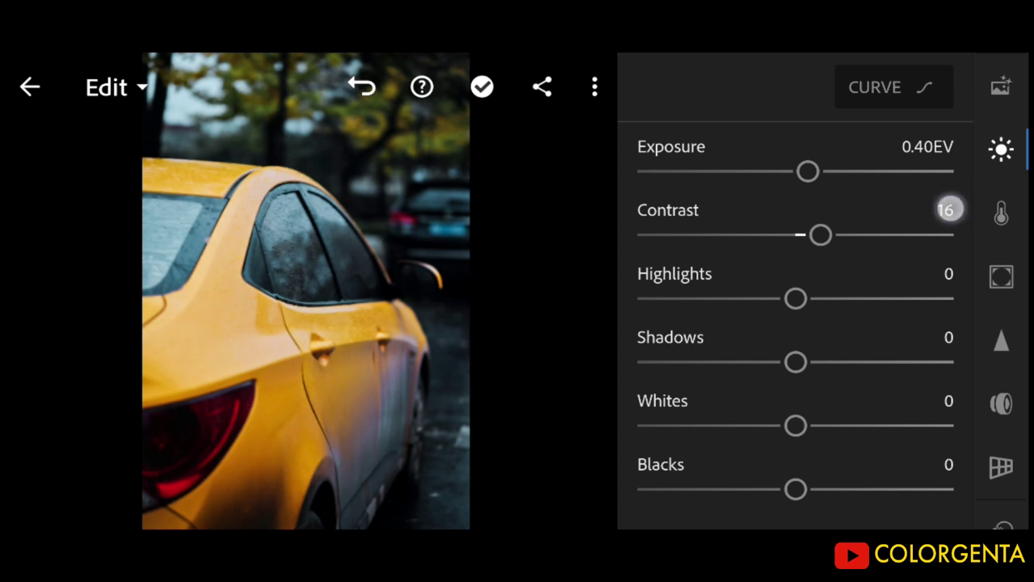
{"action": "left_click", "coordinate": [947, 208]}
{"action": "left_click", "coordinate": [946, 208]}
{"action": "left_click", "coordinate": [946, 208]}
{"action": "left_click", "coordinate": [947, 208]}
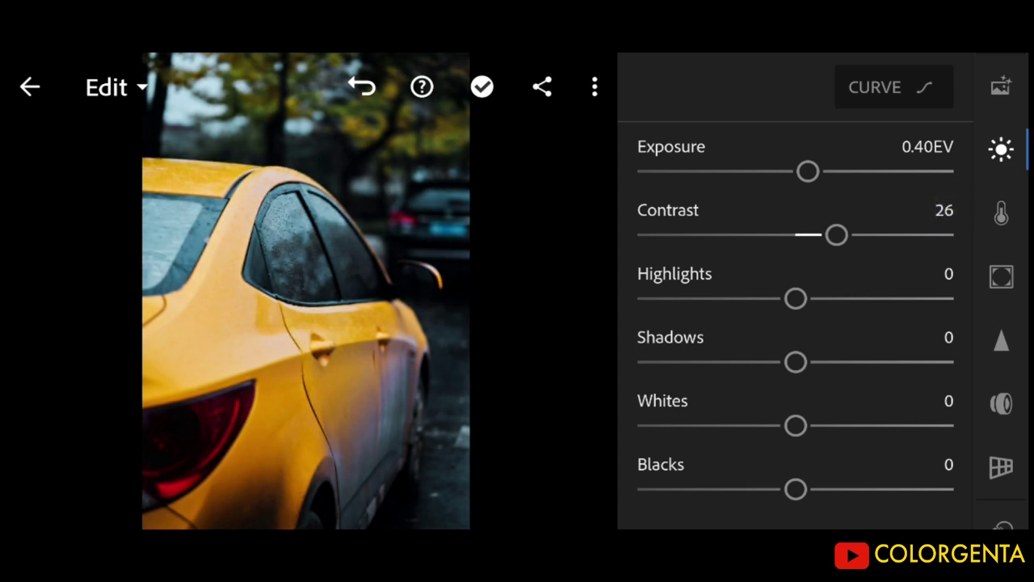
Set the Light tone sliders: Highlights -64, Shadows 35, Whites -20, Blacks -30
{"action": "left_click_drag", "start_coordinate": [796, 298], "coordinate": [711, 302]}
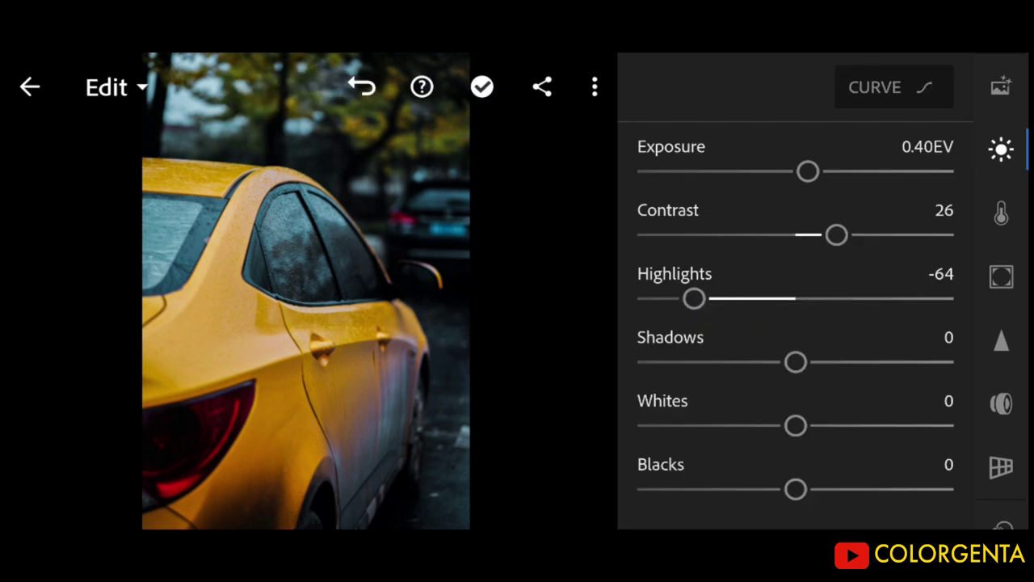
{"action": "left_click_drag", "start_coordinate": [796, 362], "coordinate": [843, 369]}
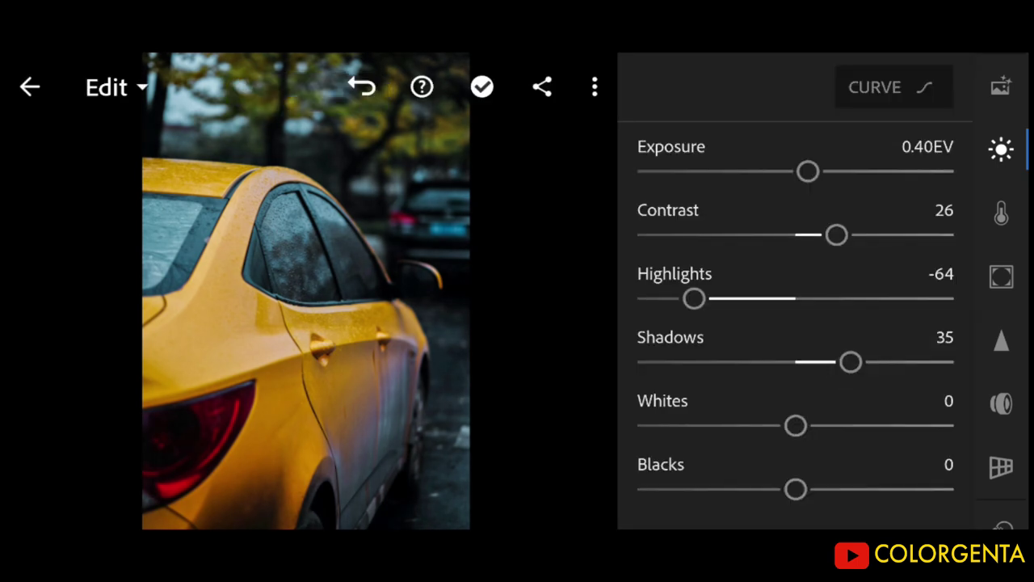
{"action": "left_click_drag", "start_coordinate": [653, 404], "coordinate": [651, 408]}
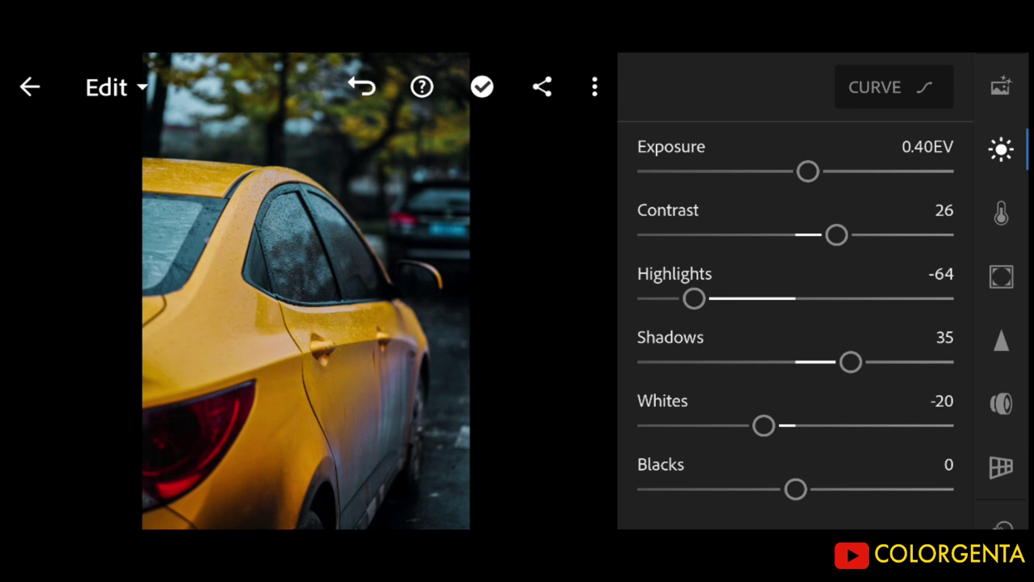
{"action": "left_click_drag", "start_coordinate": [657, 464], "coordinate": [653, 474]}
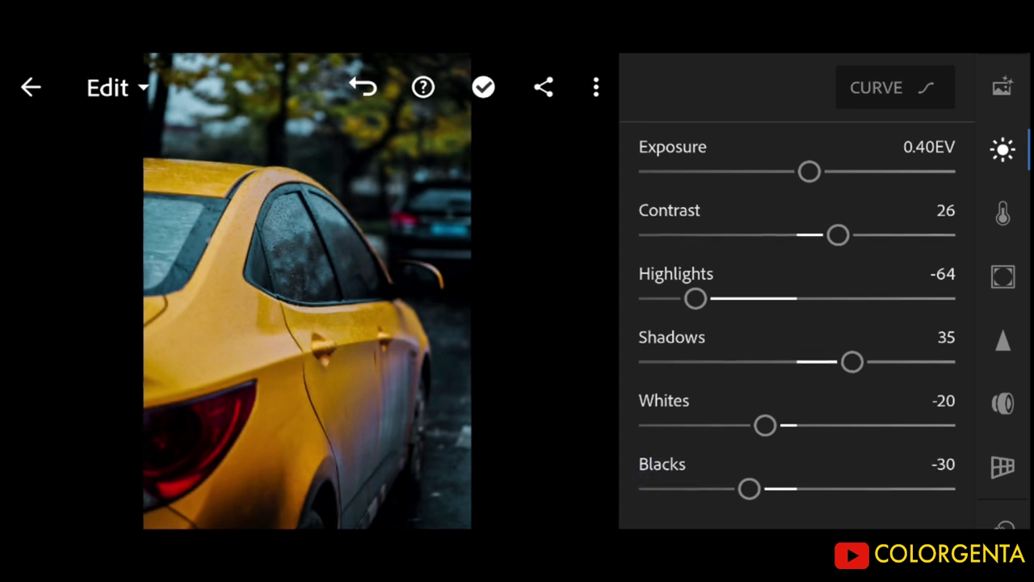
In the Color panel, set Temp 16, Vibrance -38 and Saturation 24
{"action": "left_click", "coordinate": [1003, 213]}
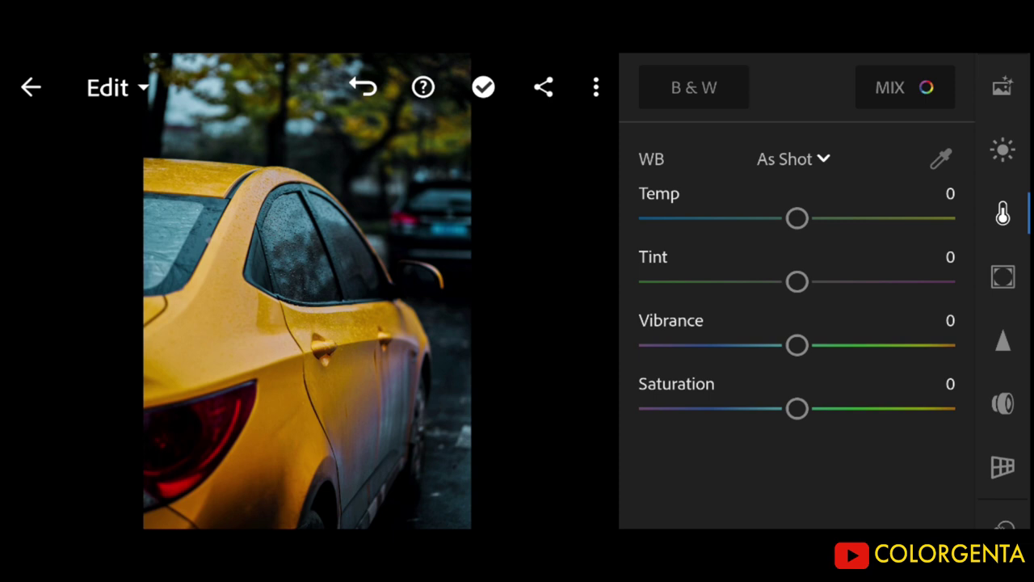
{"action": "left_click_drag", "start_coordinate": [947, 192], "coordinate": [950, 199]}
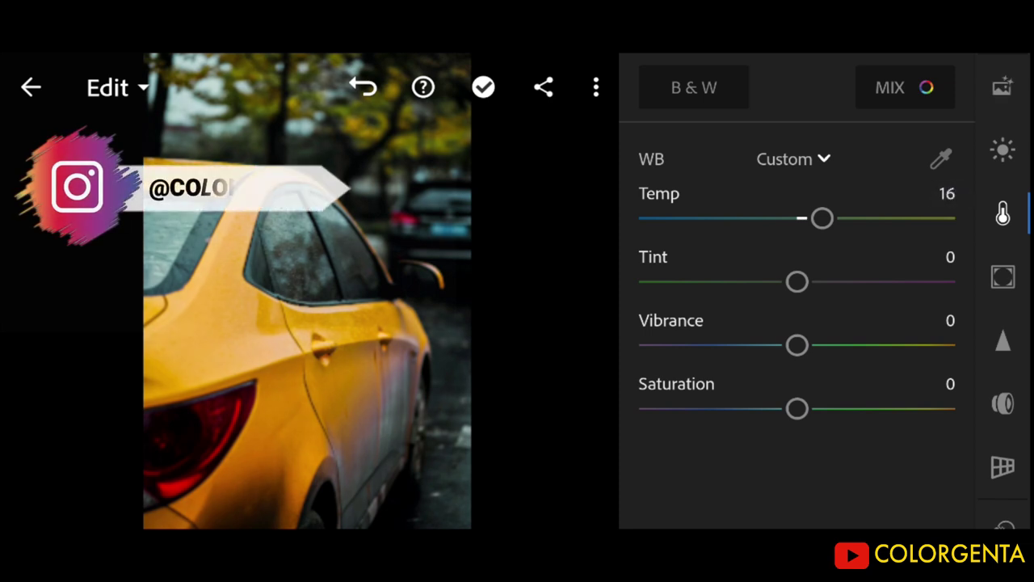
{"action": "left_click_drag", "start_coordinate": [797, 345], "coordinate": [737, 345]}
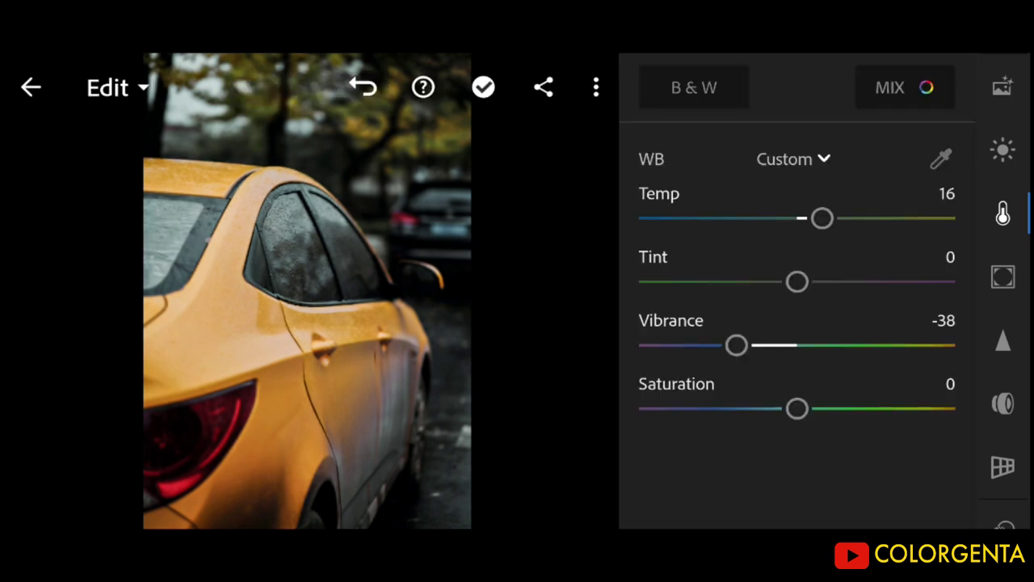
{"action": "left_click", "coordinate": [797, 408]}
{"action": "left_click_drag", "start_coordinate": [797, 408], "coordinate": [835, 410]}
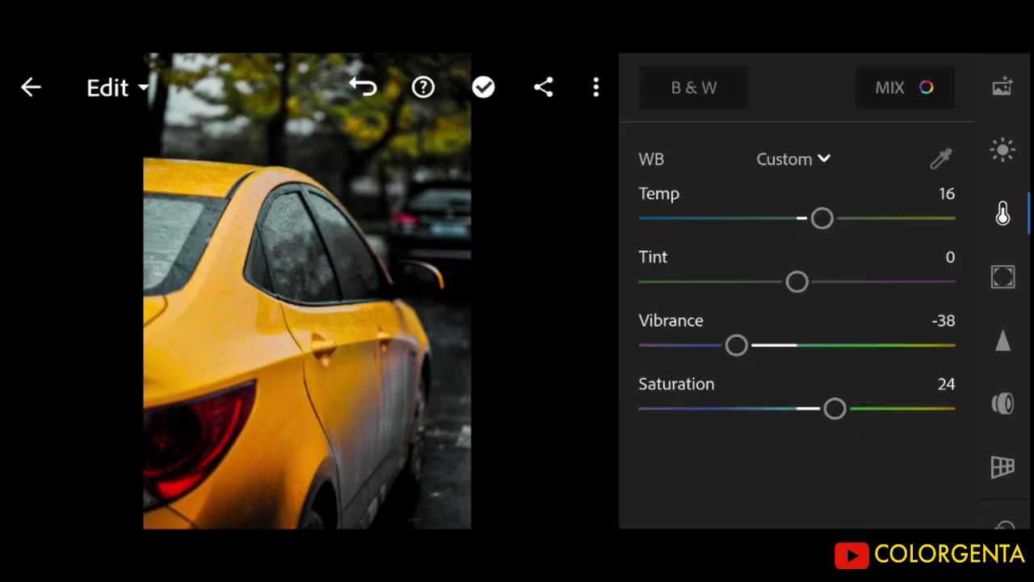
In Color Mix, give the reds Hue -46, Saturation 32 and Luminance -23
{"action": "left_click", "coordinate": [924, 87]}
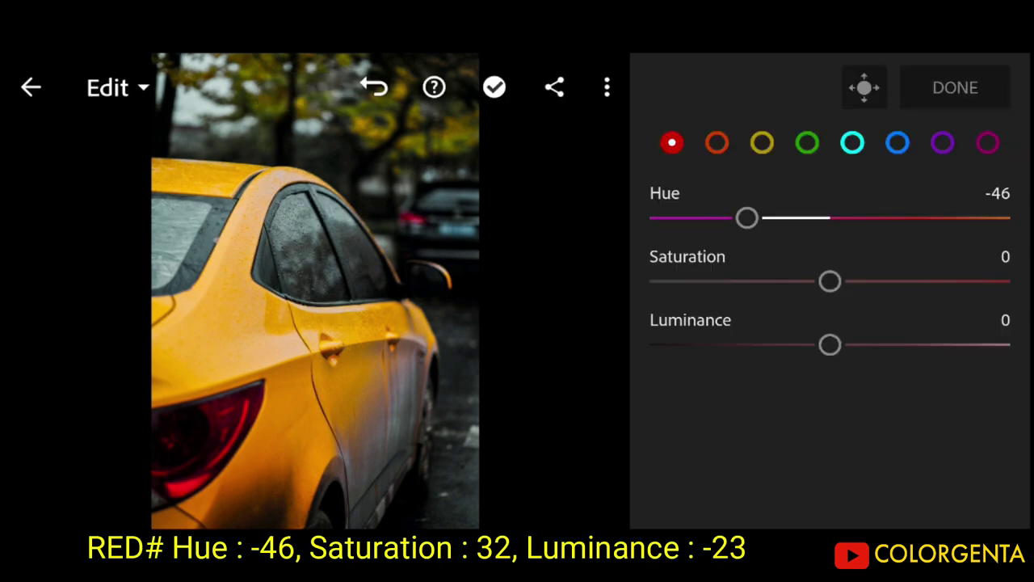
{"action": "left_click_drag", "start_coordinate": [830, 281], "coordinate": [888, 281]}
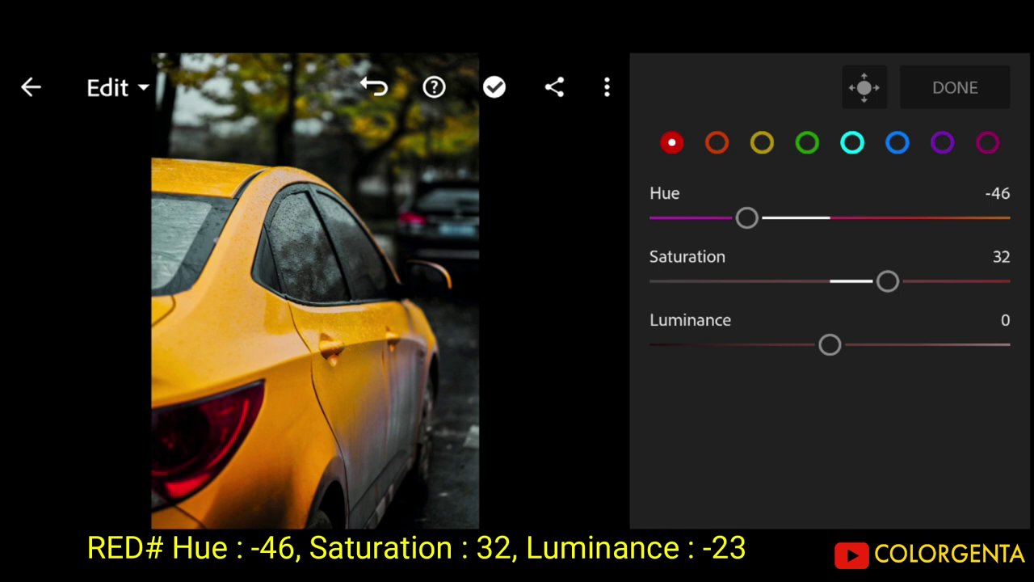
{"action": "left_click", "coordinate": [830, 344]}
{"action": "left_click_drag", "start_coordinate": [830, 344], "coordinate": [779, 347]}
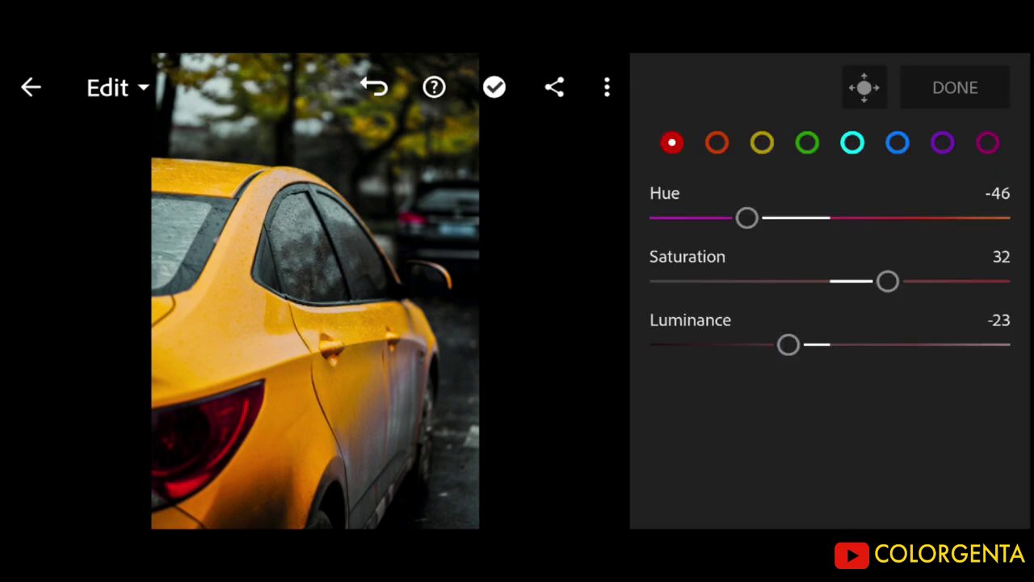
{"action": "left_click", "coordinate": [717, 143]}
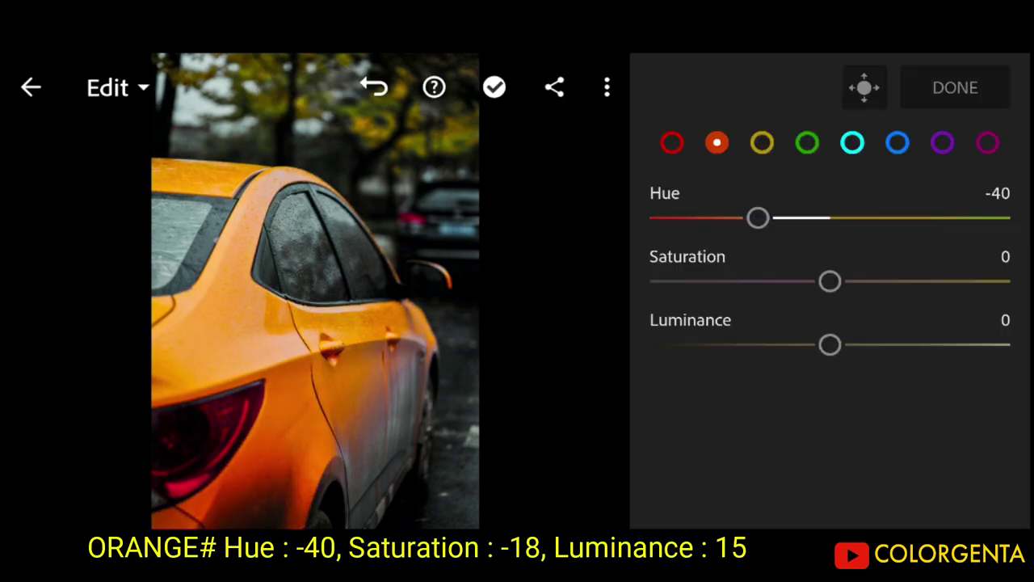
Set orange Saturation to -18 and Luminance to 15 in Color Mix
{"action": "left_click_drag", "start_coordinate": [830, 280], "coordinate": [797, 280]}
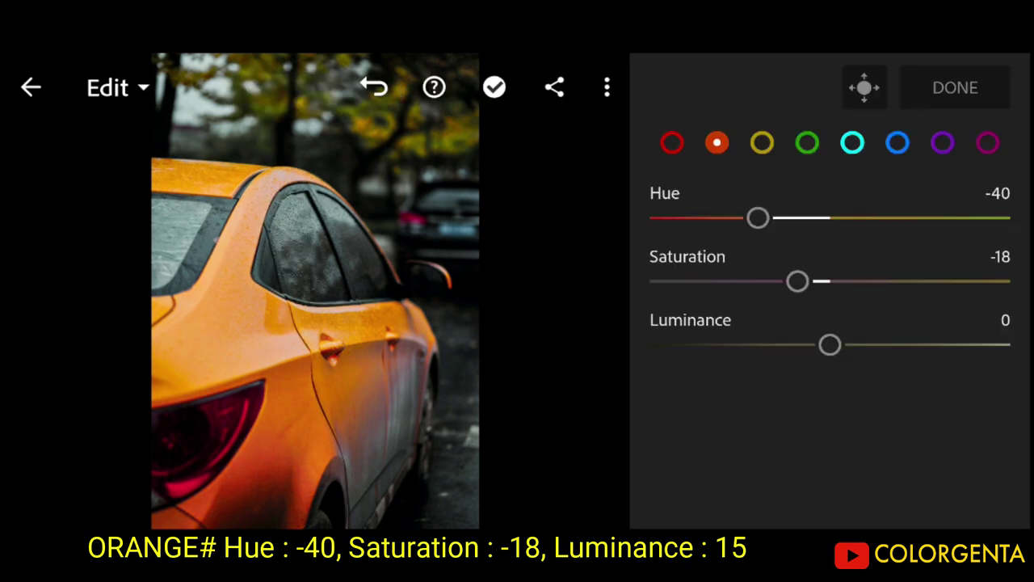
{"action": "left_click_drag", "start_coordinate": [830, 345], "coordinate": [855, 345]}
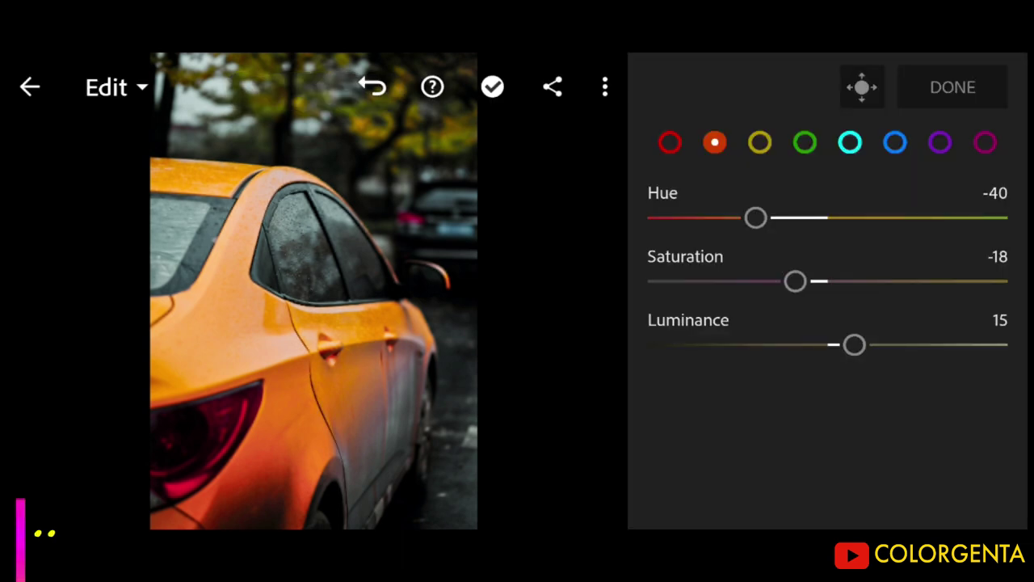
{"action": "left_click", "coordinate": [770, 131]}
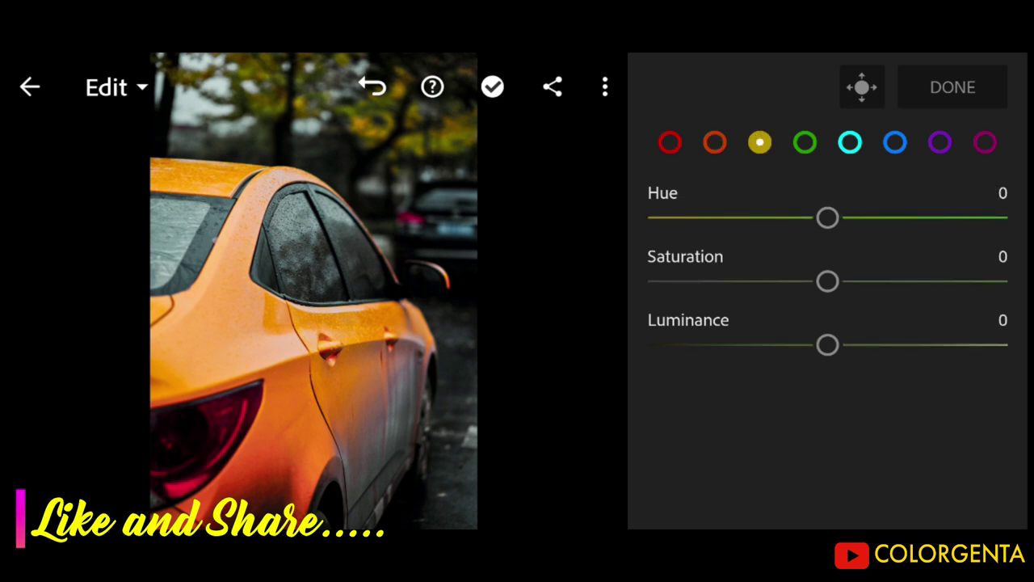
Shift yellows to Hue -100 and Saturation -54, and drain green Saturation to -100
{"action": "left_click_drag", "start_coordinate": [827, 217], "coordinate": [647, 217]}
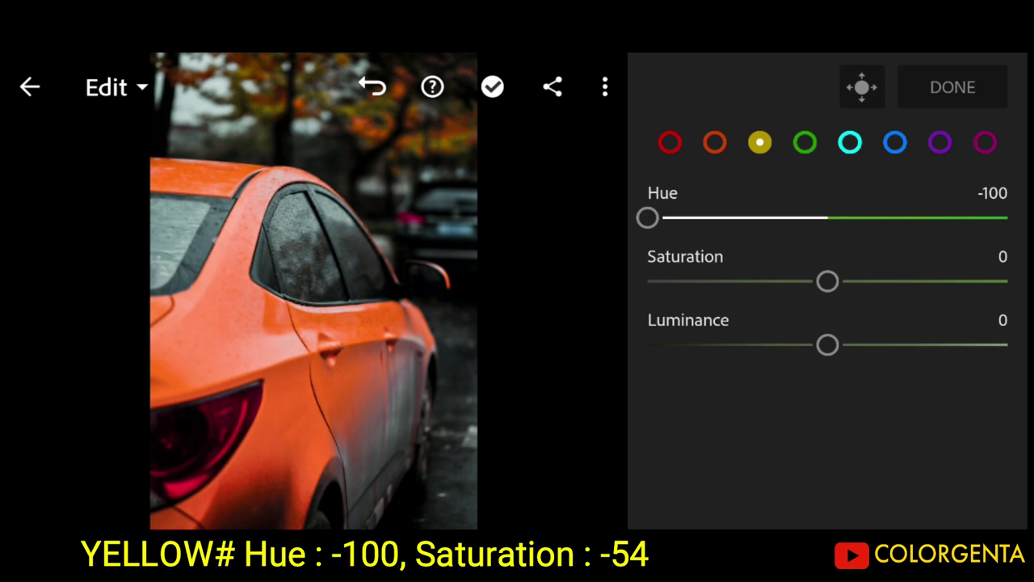
{"action": "left_click_drag", "start_coordinate": [828, 281], "coordinate": [711, 294]}
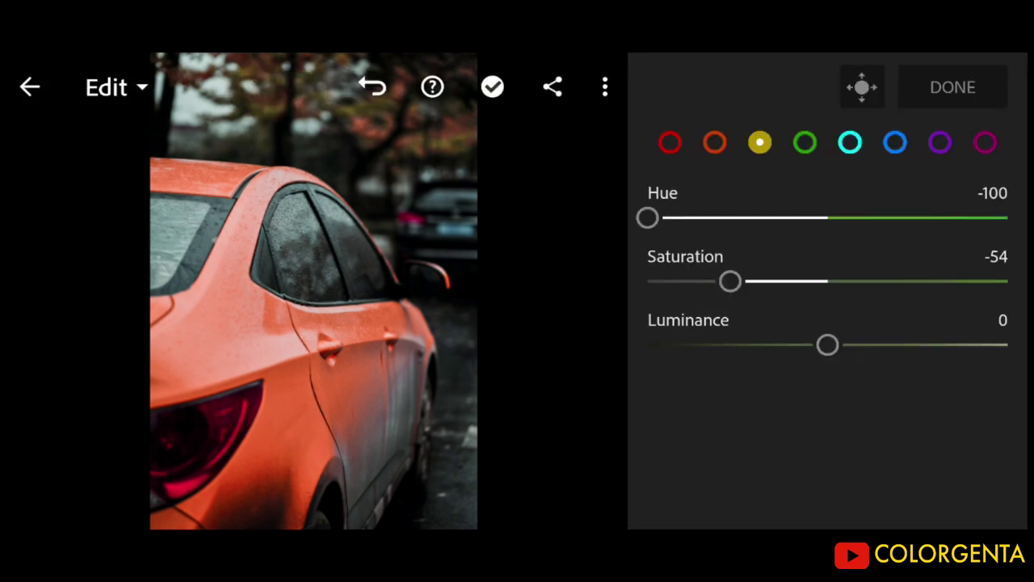
{"action": "left_click", "coordinate": [805, 142]}
{"action": "mouse_move", "coordinate": [808, 279]}
{"action": "left_mouse_down"}
{"action": "mouse_move", "coordinate": [639, 308]}
{"action": "mouse_move", "coordinate": [658, 280]}
{"action": "mouse_move", "coordinate": [648, 280]}
{"action": "left_mouse_up"}
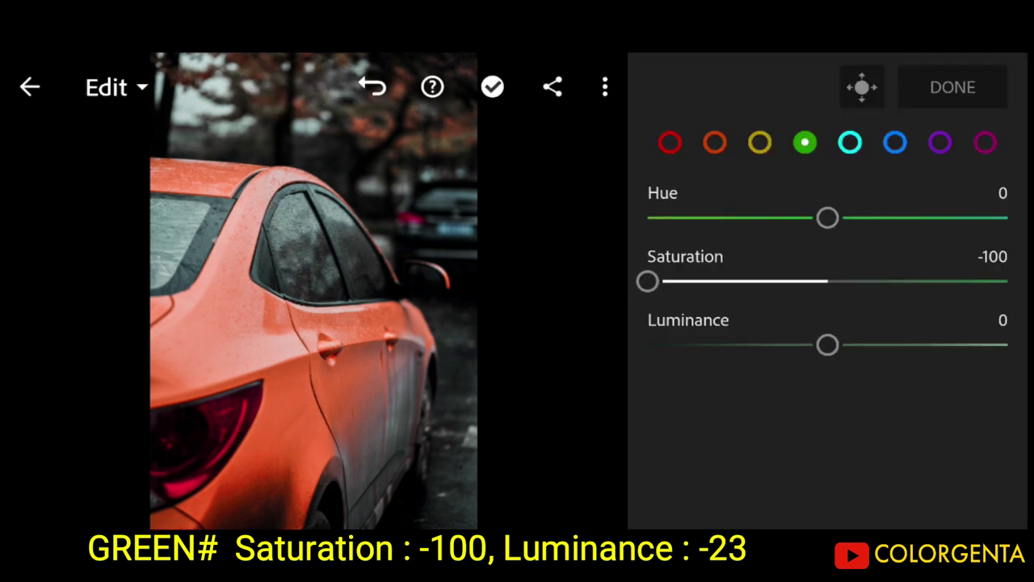
Darken greens to Luminance -23 and fully desaturate the aqua and blue tones
{"action": "left_click_drag", "start_coordinate": [845, 344], "coordinate": [782, 350]}
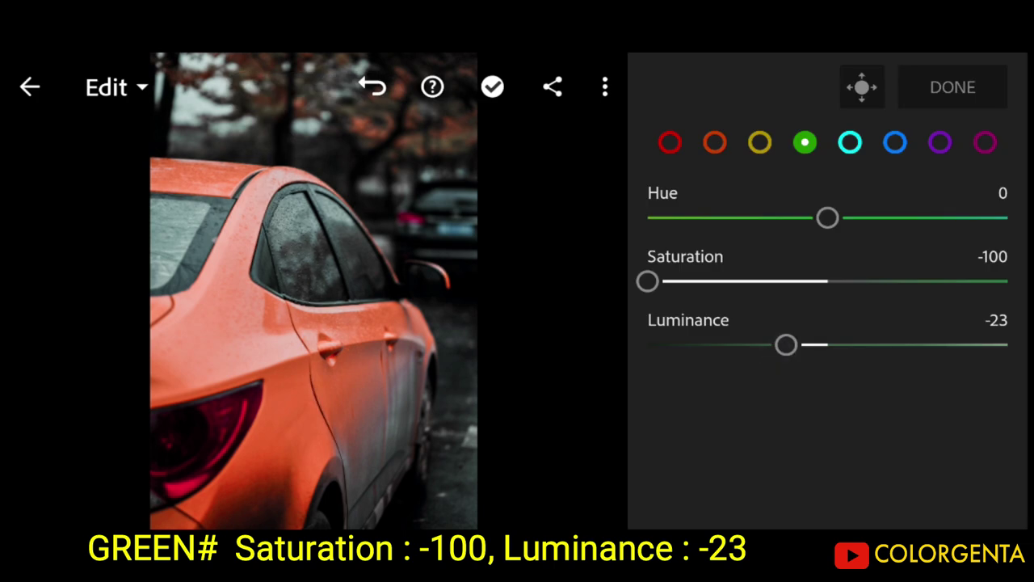
{"action": "left_click", "coordinate": [851, 142]}
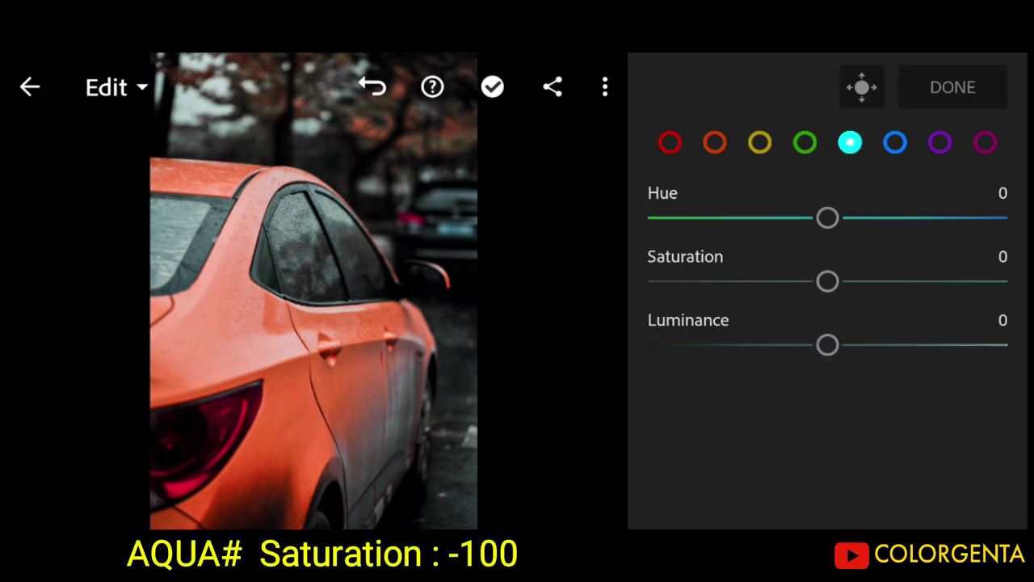
{"action": "mouse_move", "coordinate": [828, 281]}
{"action": "left_mouse_down"}
{"action": "mouse_move", "coordinate": [688, 282]}
{"action": "mouse_move", "coordinate": [586, 315]}
{"action": "left_mouse_up"}
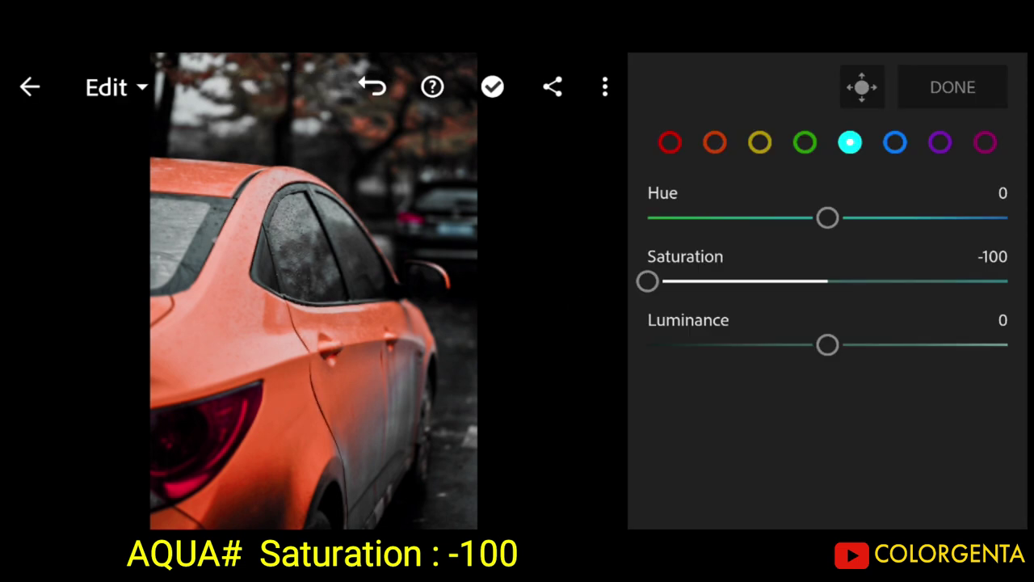
{"action": "left_click", "coordinate": [895, 142]}
{"action": "left_click_drag", "start_coordinate": [794, 277], "coordinate": [590, 327]}
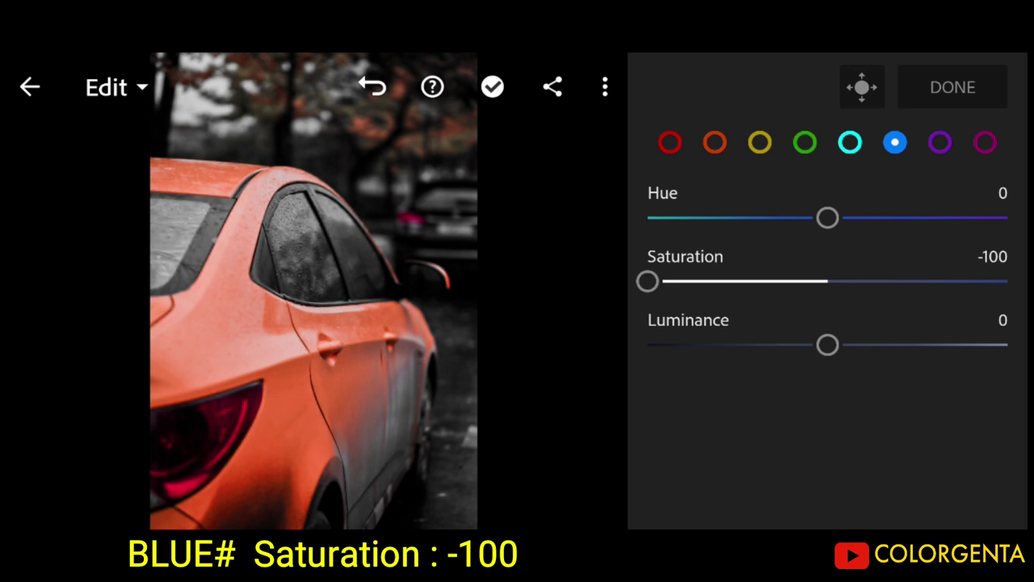
Drop purple and pink Saturation to -100 and finish Color Mix
{"action": "left_click", "coordinate": [940, 142]}
{"action": "left_click_drag", "start_coordinate": [833, 280], "coordinate": [585, 307]}
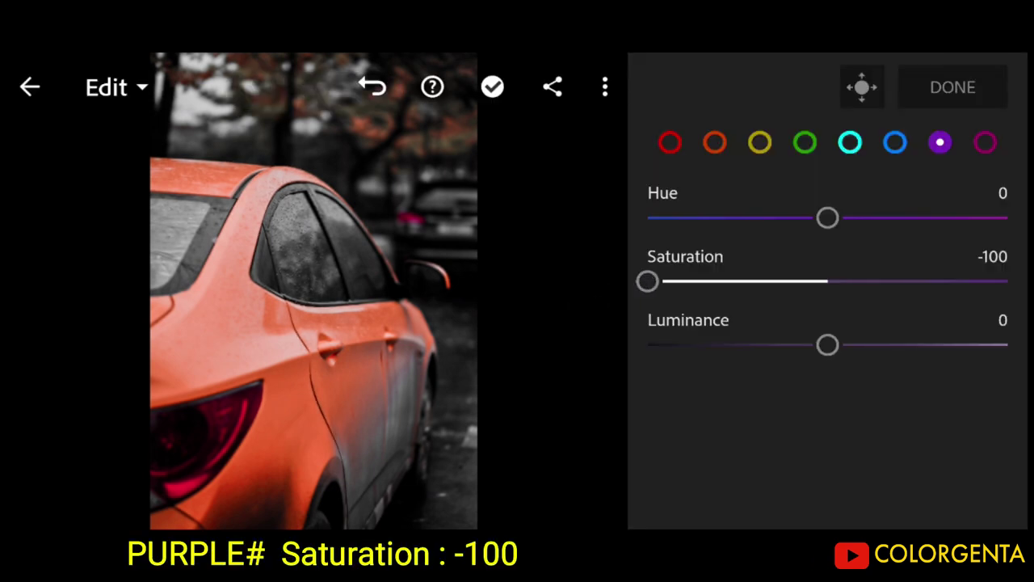
{"action": "left_click", "coordinate": [986, 142]}
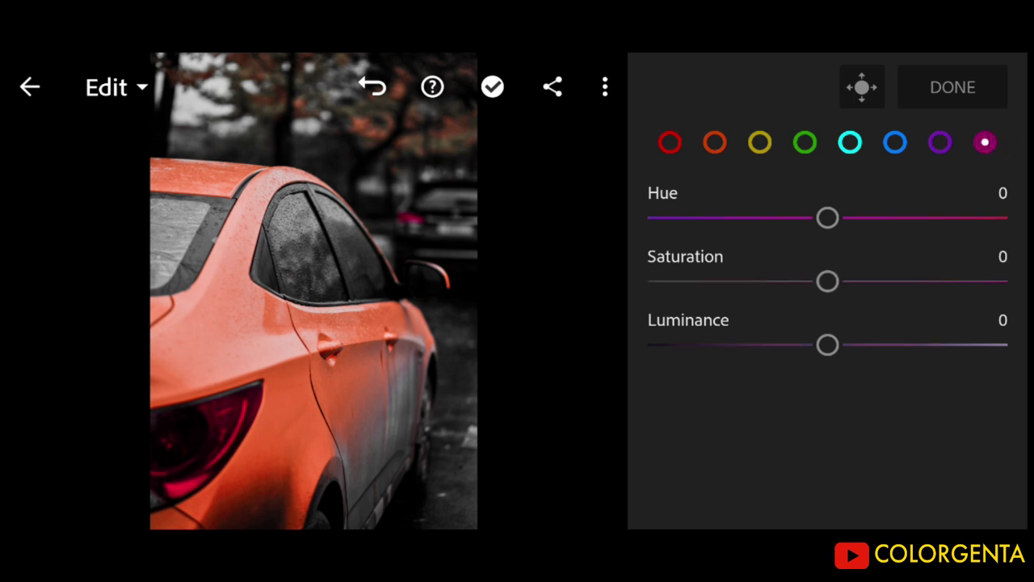
{"action": "left_click_drag", "start_coordinate": [827, 281], "coordinate": [580, 318]}
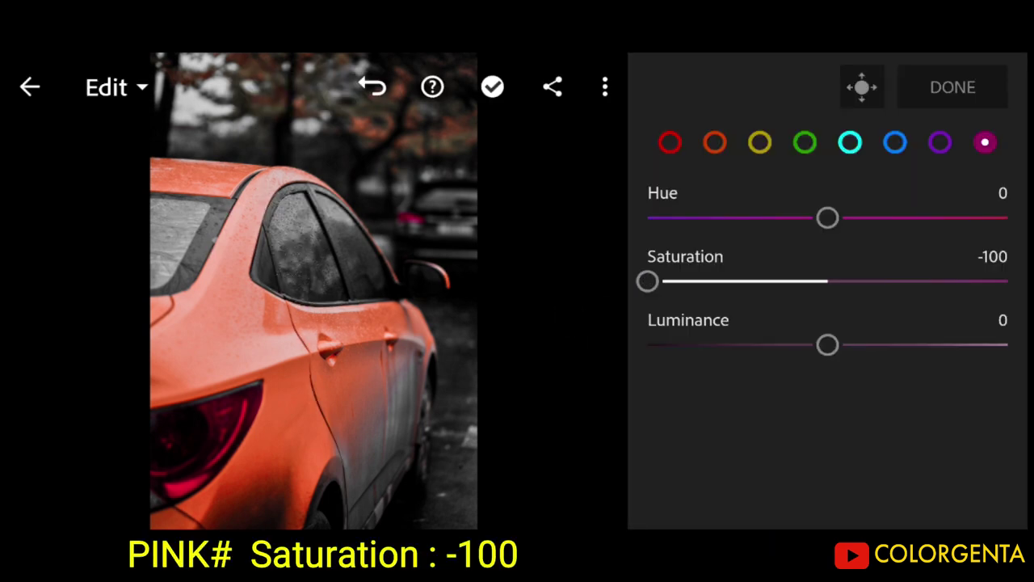
{"action": "left_click", "coordinate": [952, 87]}
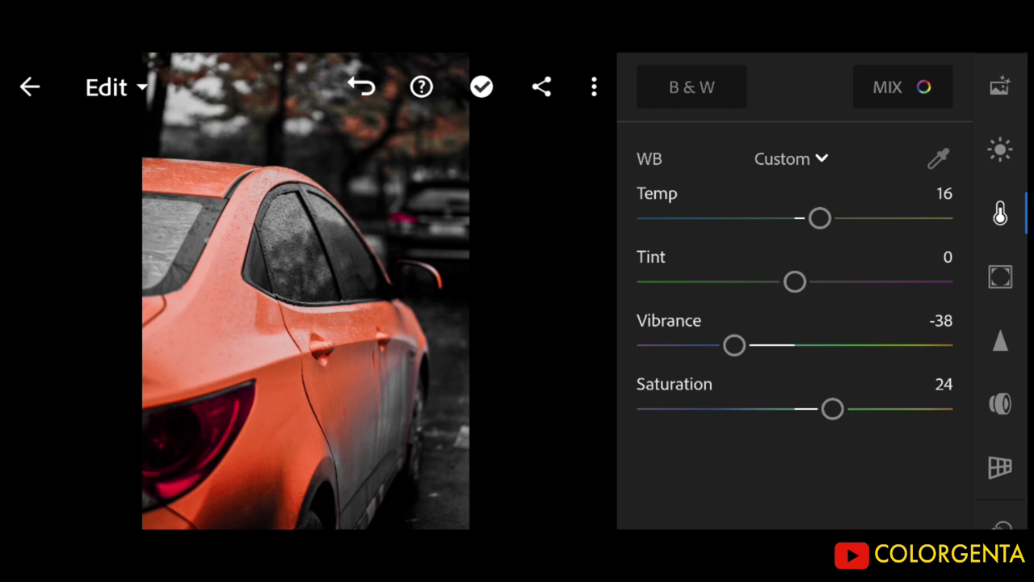
In Effects, set Texture 26, Clarity 38, Dehaze 73, Vignette -24 and Midpoint 30
{"action": "left_click", "coordinate": [1001, 276]}
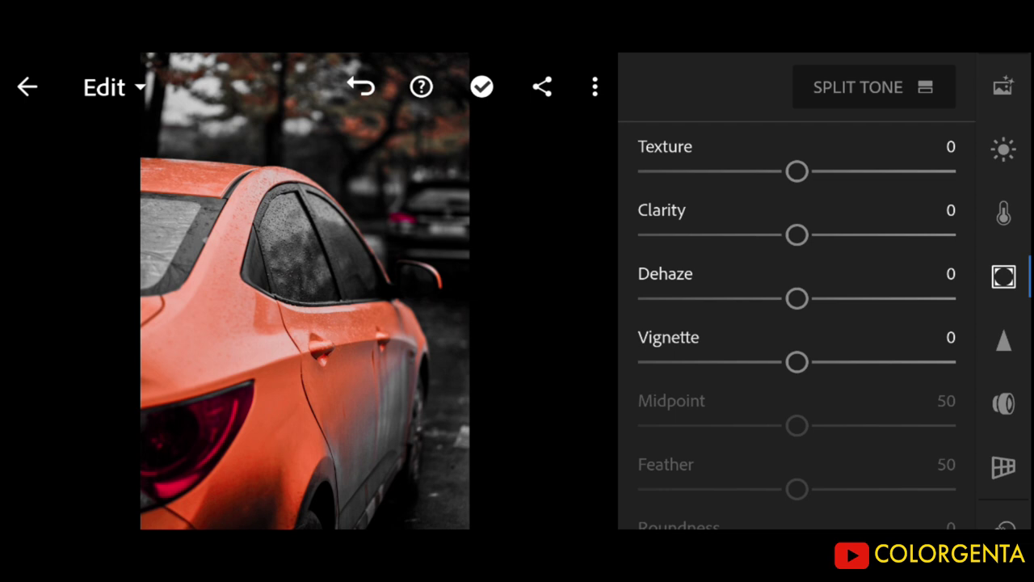
{"action": "left_click_drag", "start_coordinate": [944, 145], "coordinate": [946, 154]}
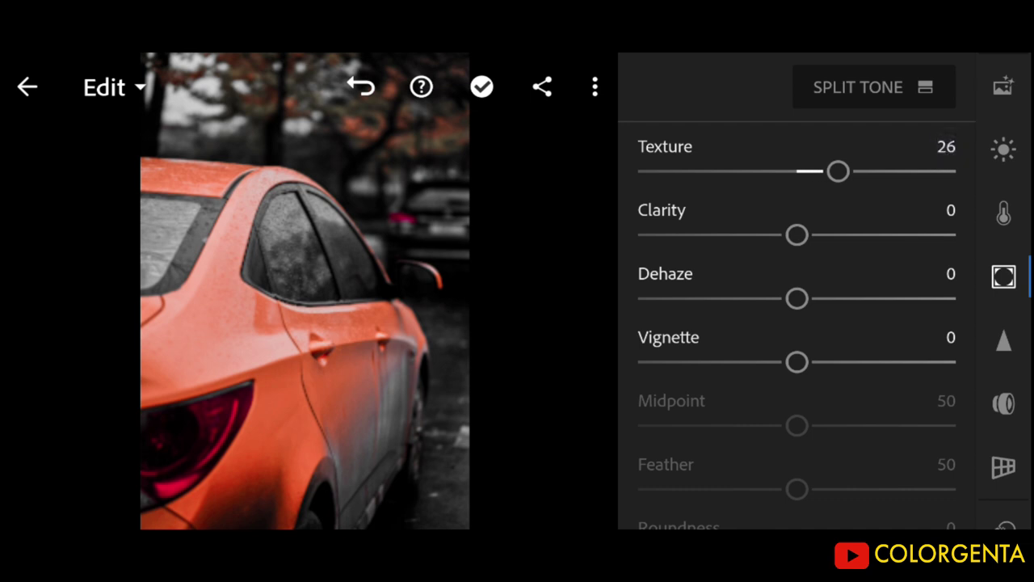
{"action": "left_click_drag", "start_coordinate": [797, 235], "coordinate": [856, 241]}
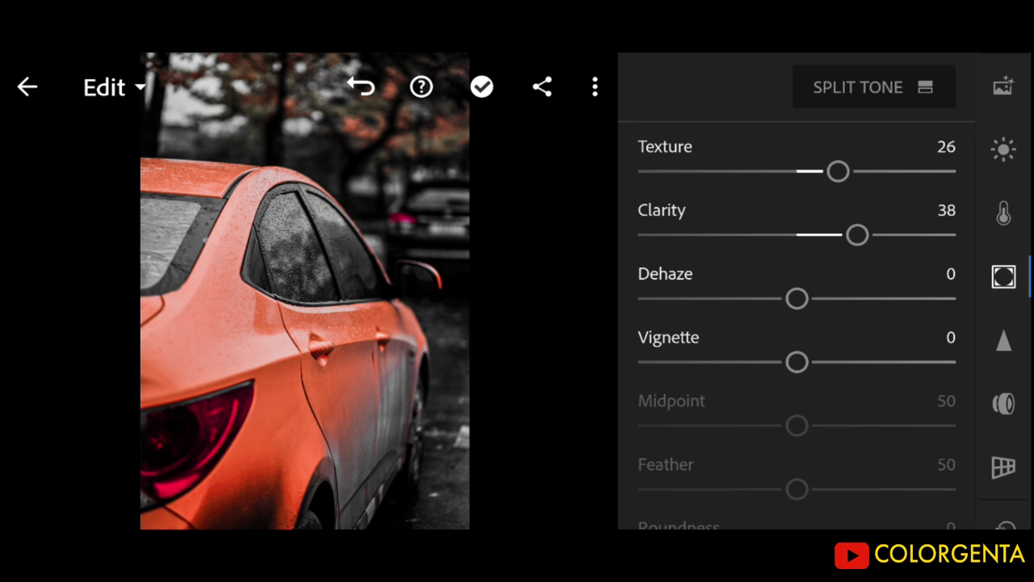
{"action": "left_click_drag", "start_coordinate": [796, 298], "coordinate": [912, 324]}
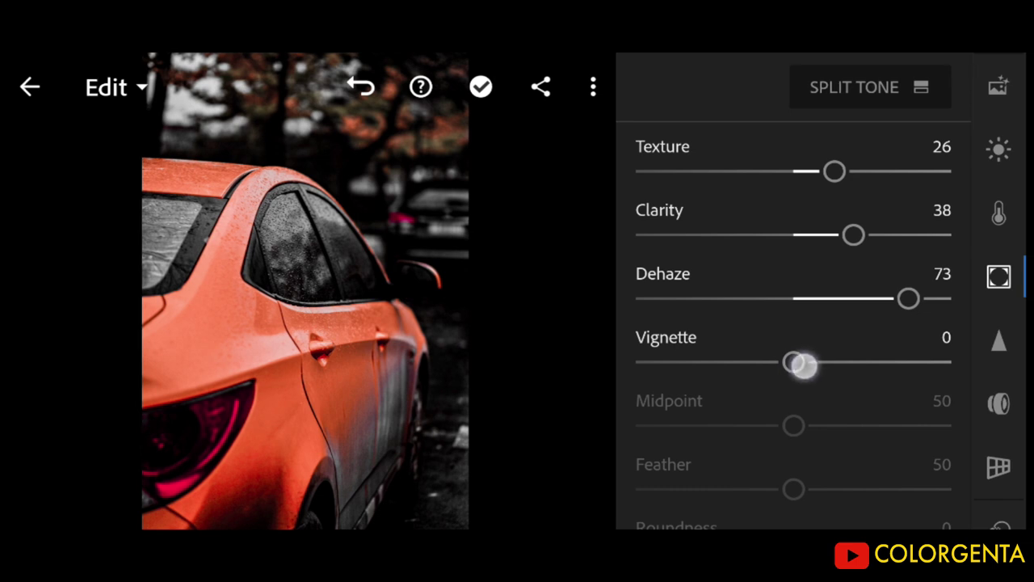
{"action": "left_click_drag", "start_coordinate": [796, 362], "coordinate": [776, 365]}
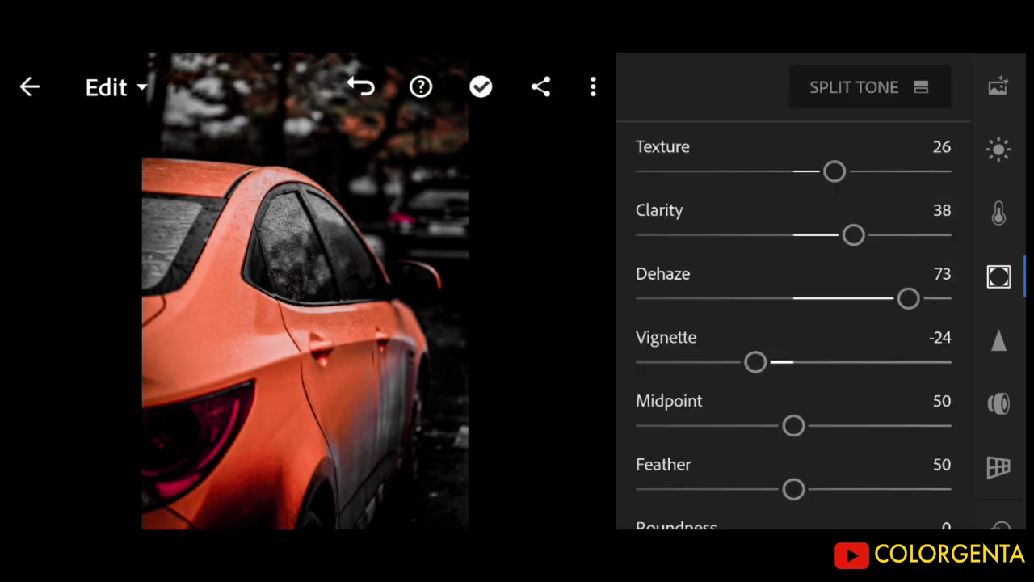
{"action": "left_click_drag", "start_coordinate": [646, 395], "coordinate": [644, 409]}
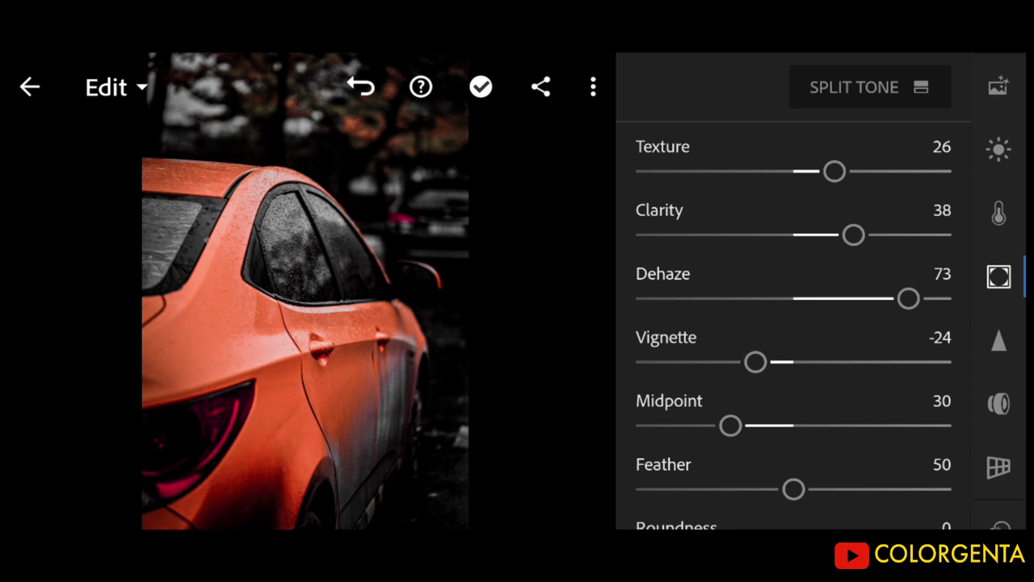
Apply a blue split tone: highlights H231 S17, shadows H235 S16
{"action": "left_click", "coordinate": [877, 85]}
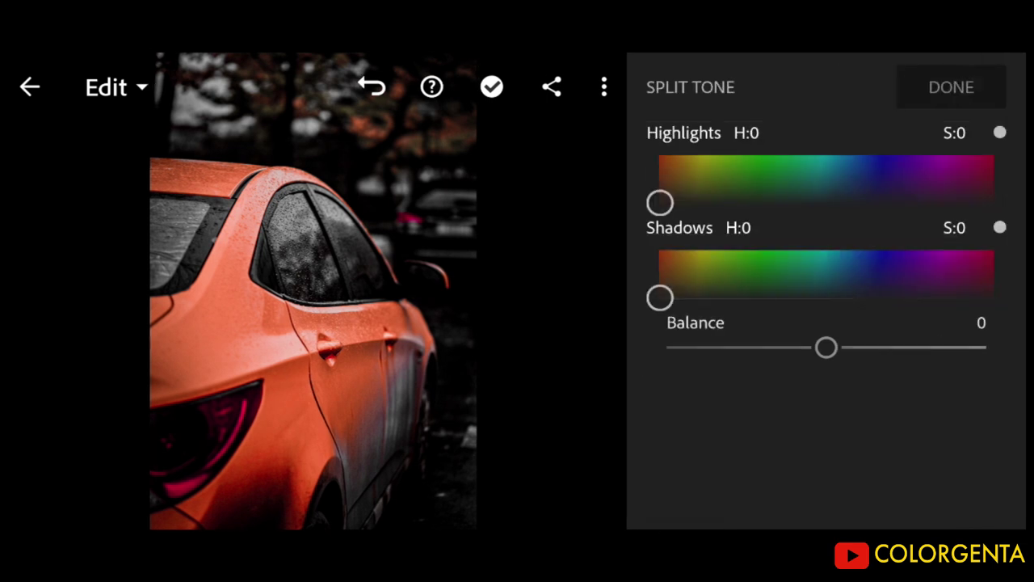
{"action": "left_click_drag", "start_coordinate": [659, 202], "coordinate": [878, 203]}
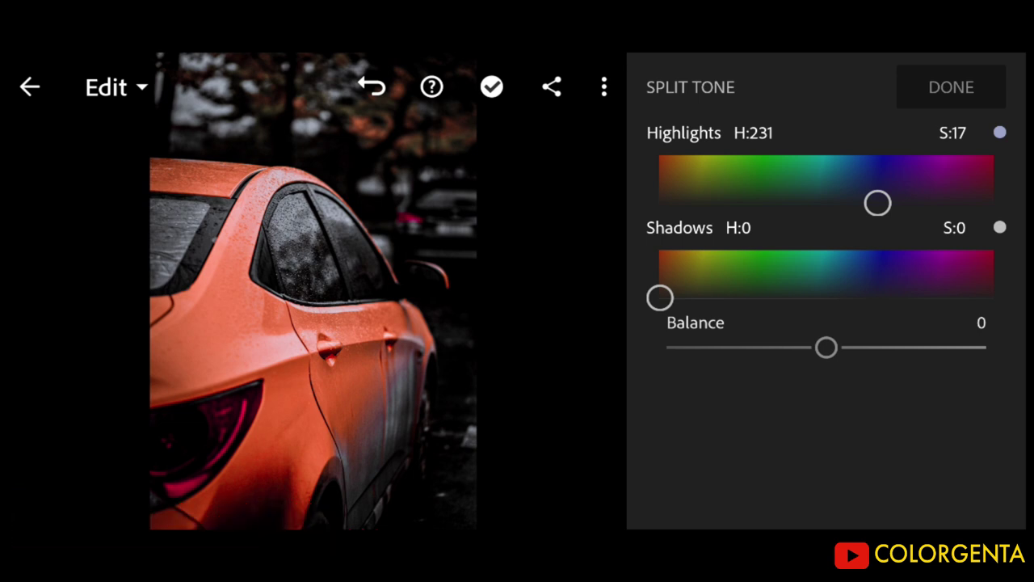
{"action": "mouse_move", "coordinate": [659, 298]}
{"action": "left_mouse_down"}
{"action": "mouse_move", "coordinate": [878, 267]}
{"action": "mouse_move", "coordinate": [882, 299]}
{"action": "left_mouse_up"}
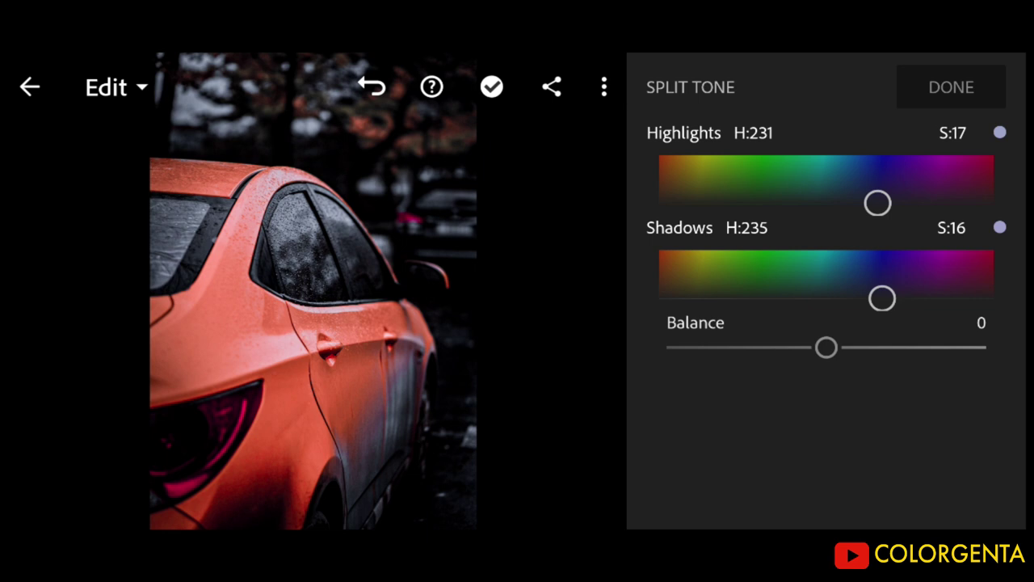
{"action": "left_click", "coordinate": [958, 86]}
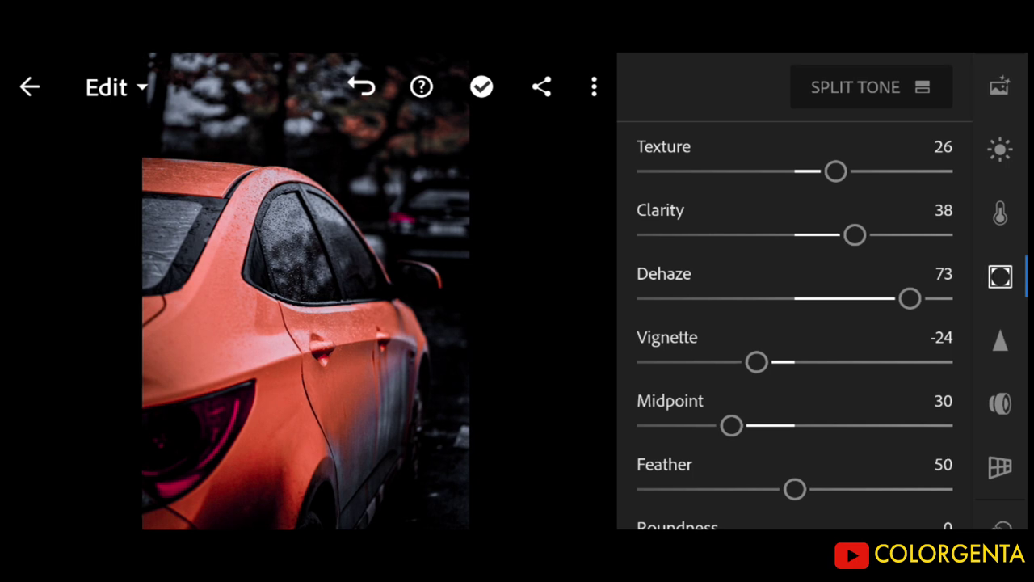
In the Detail panel, set Sharpening to 26 and Color Noise Reduction to 20
{"action": "left_click", "coordinate": [1001, 341]}
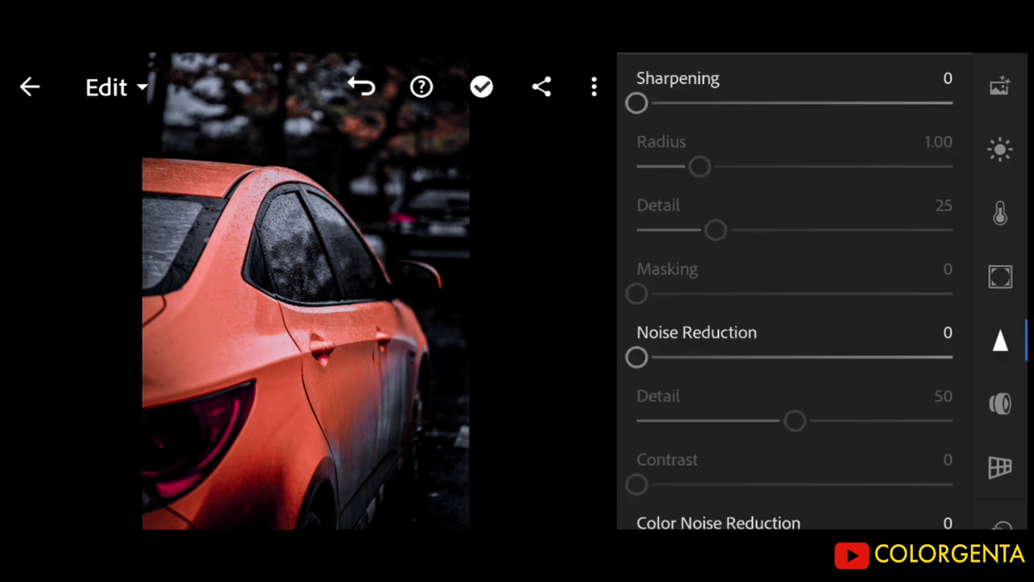
{"action": "left_click_drag", "start_coordinate": [637, 103], "coordinate": [691, 103]}
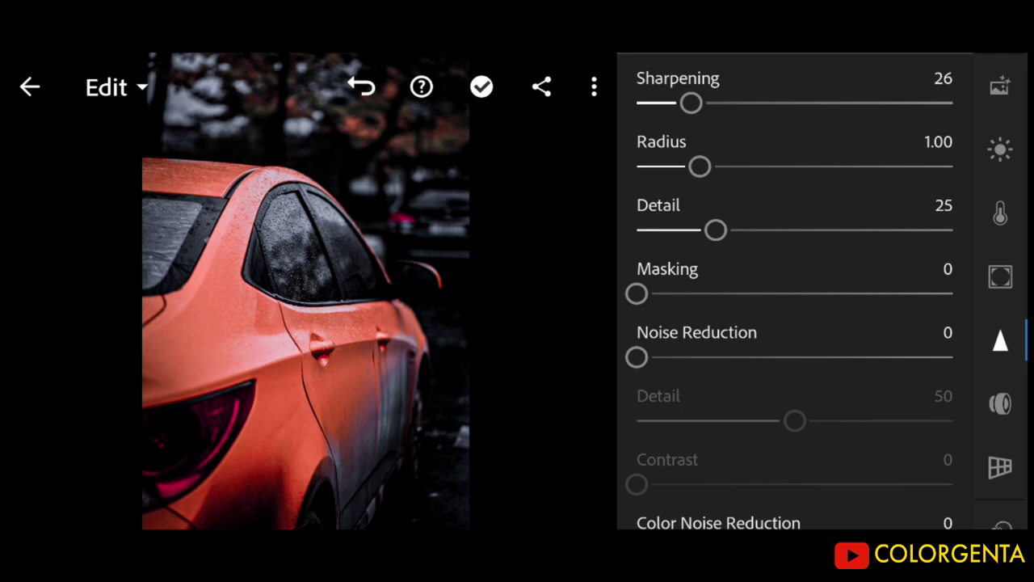
{"action": "mouse_move", "coordinate": [893, 449]}
{"action": "left_mouse_down"}
{"action": "mouse_move", "coordinate": [896, 312]}
{"action": "mouse_move", "coordinate": [914, 242]}
{"action": "left_mouse_up"}
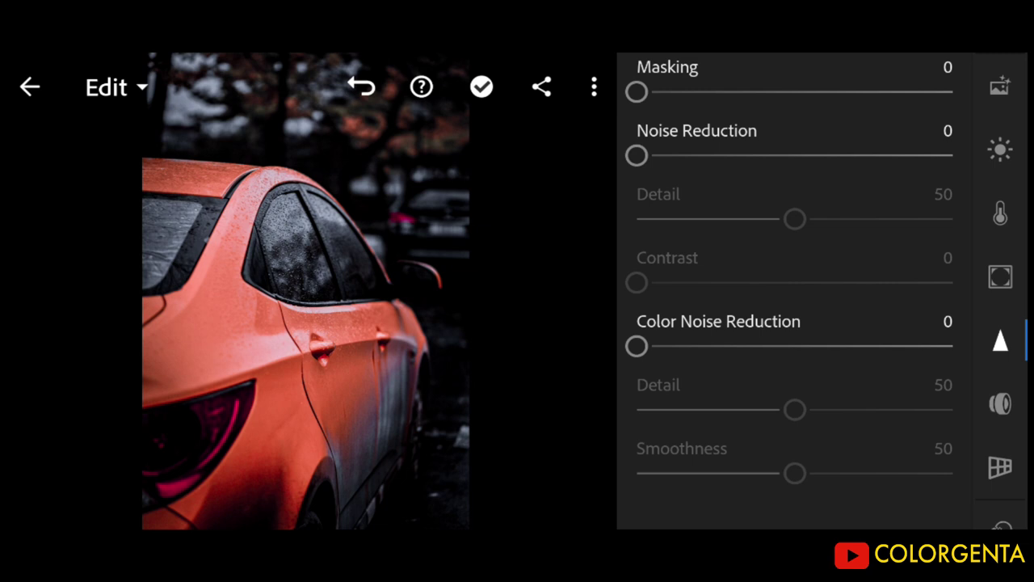
{"action": "left_click_drag", "start_coordinate": [637, 346], "coordinate": [649, 345]}
{"action": "left_click_drag", "start_coordinate": [939, 335], "coordinate": [939, 322]}
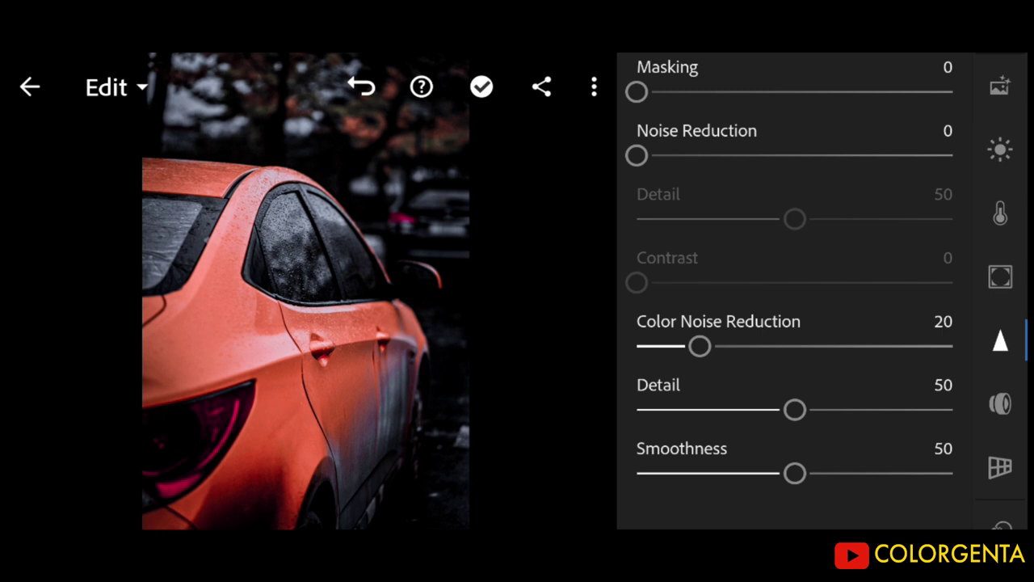
Copy the car photo's orange-grade settings and move on to the rainy-street taxi photo
{"action": "left_click", "coordinate": [1001, 343]}
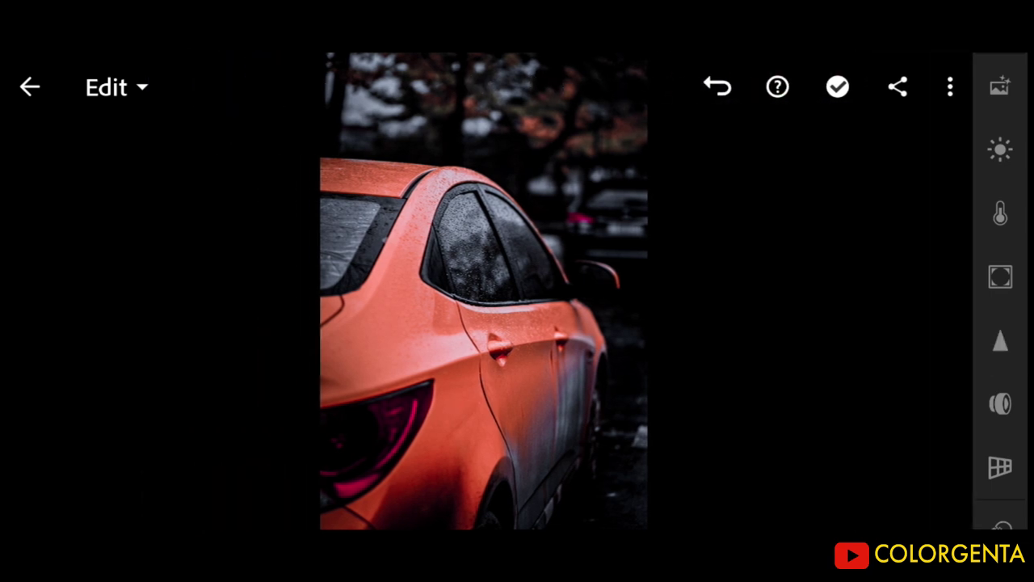
{"action": "left_click", "coordinate": [950, 86]}
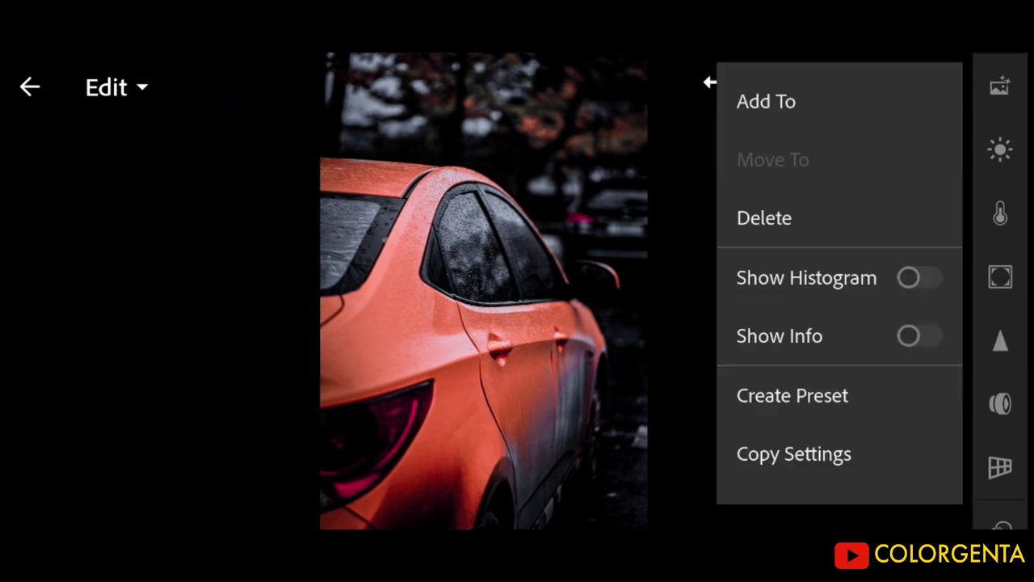
{"action": "left_click", "coordinate": [793, 454]}
{"action": "left_click", "coordinate": [993, 86]}
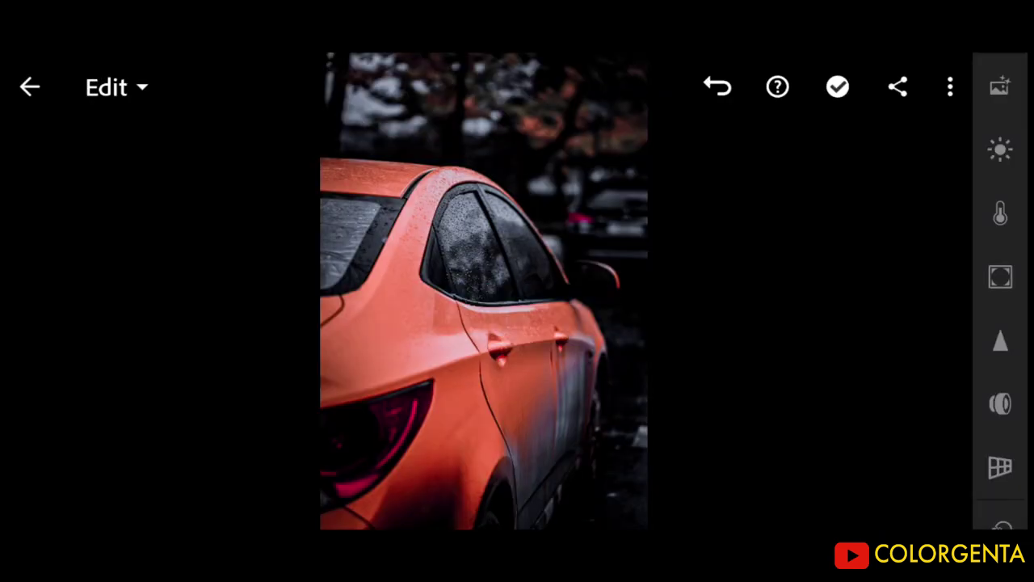
{"action": "left_click_drag", "start_coordinate": [816, 360], "coordinate": [741, 360]}
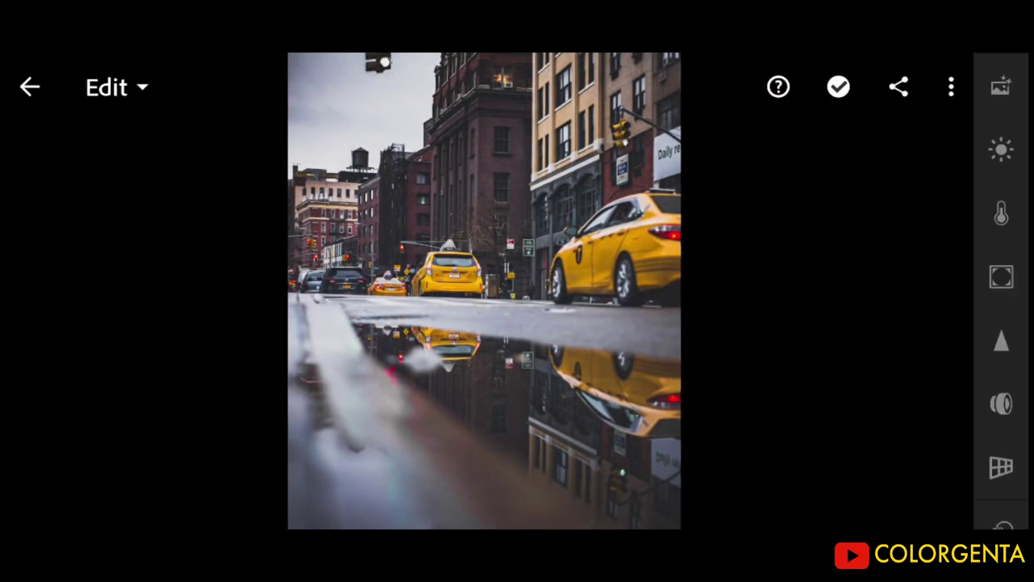
Paste the copied orange grade onto the puddle-reflection taxi photo and the 4N42 taxi photo
{"action": "left_click", "coordinate": [951, 86]}
{"action": "scroll", "coordinate": [841, 283], "scroll_direction": "down", "scroll_amount": 3}
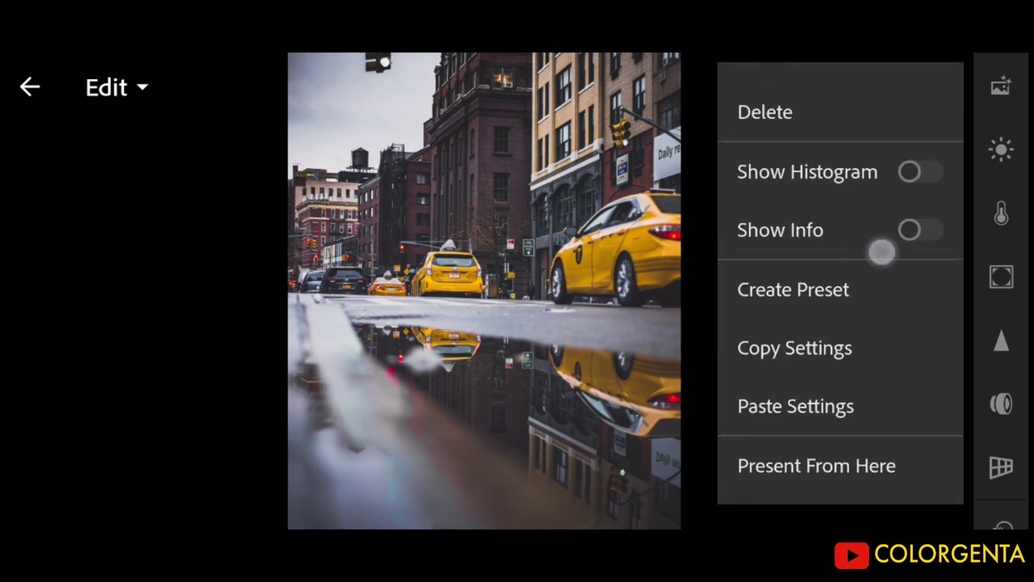
{"action": "left_click", "coordinate": [809, 404]}
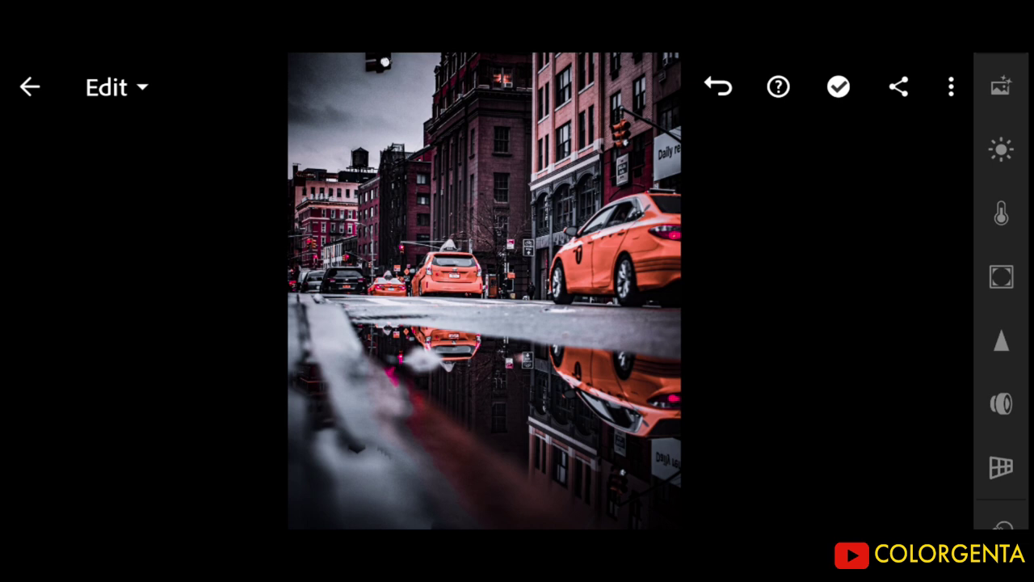
{"action": "left_click_drag", "start_coordinate": [929, 364], "coordinate": [743, 363]}
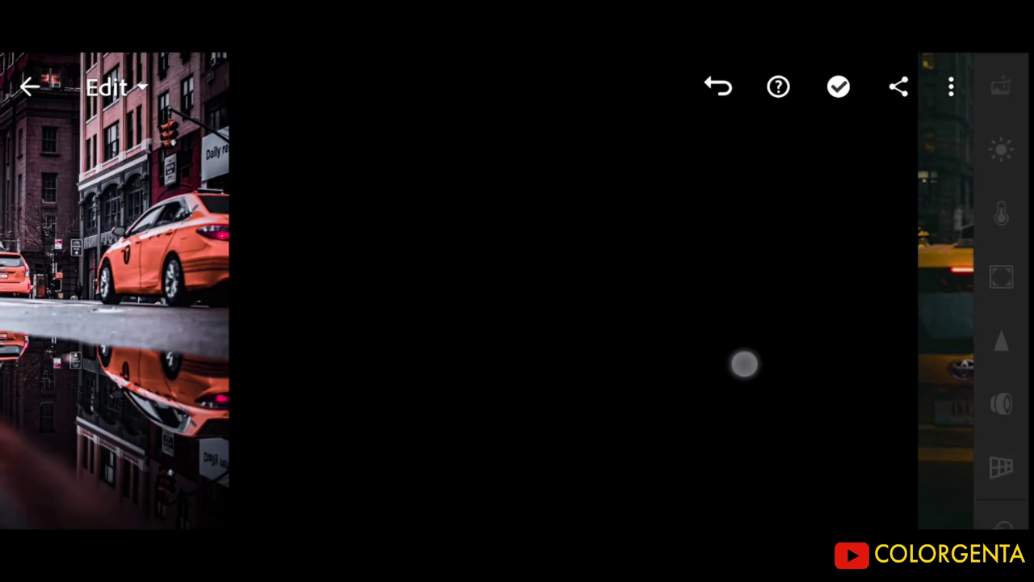
{"action": "left_click", "coordinate": [491, 298]}
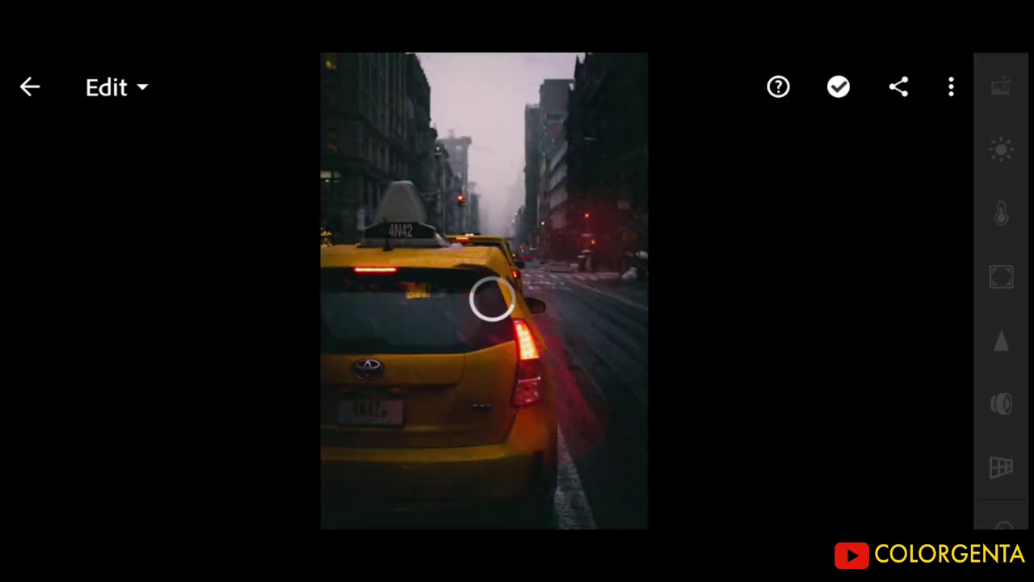
{"action": "left_click", "coordinate": [948, 87]}
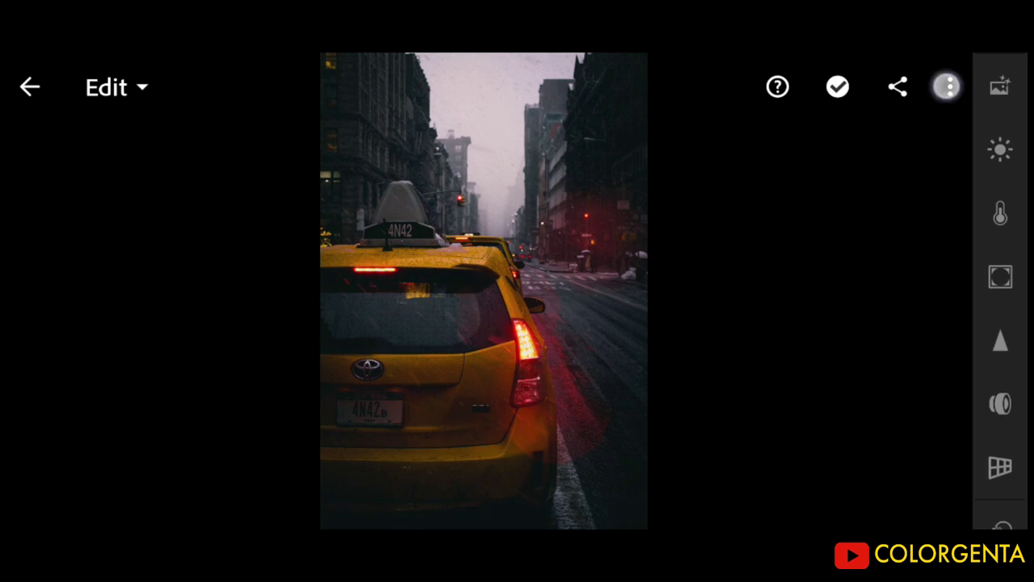
{"action": "left_click", "coordinate": [845, 411]}
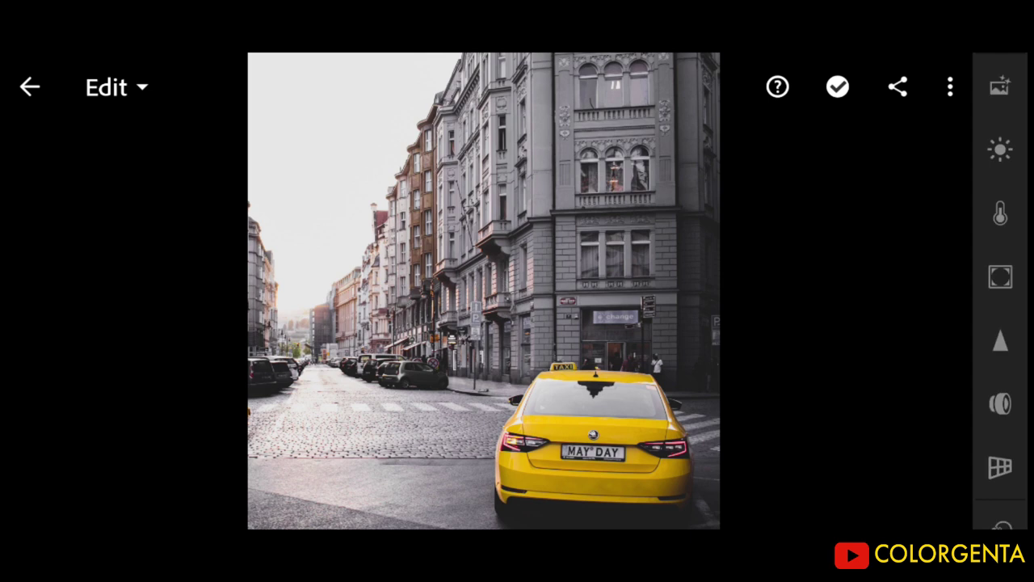
Paste the orange grade onto the MAY DAY corner taxi and the yellow car on cobbles
{"action": "left_click", "coordinate": [950, 86]}
{"action": "left_click", "coordinate": [796, 407]}
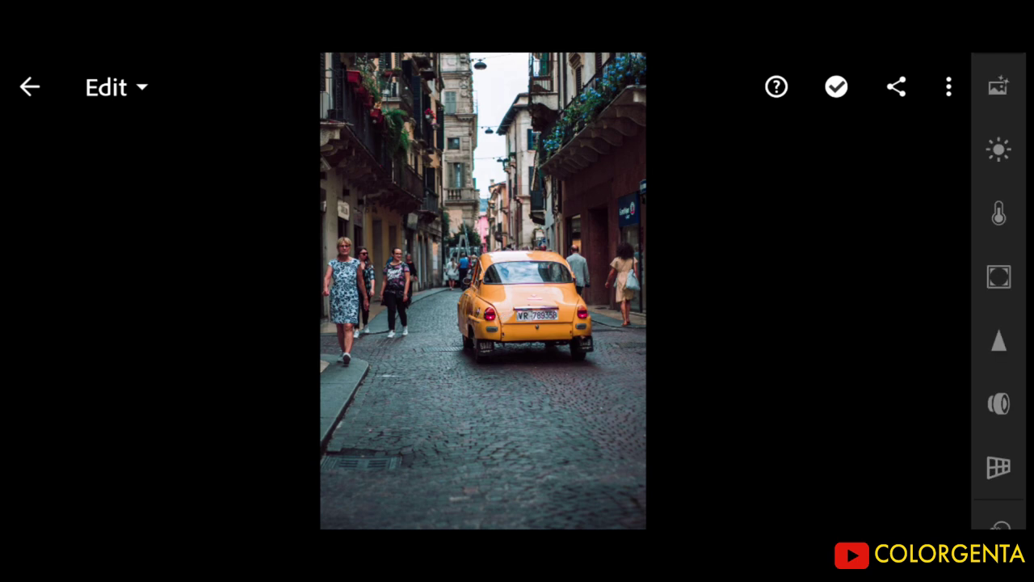
{"action": "left_click", "coordinate": [954, 90]}
{"action": "left_click", "coordinate": [809, 393]}
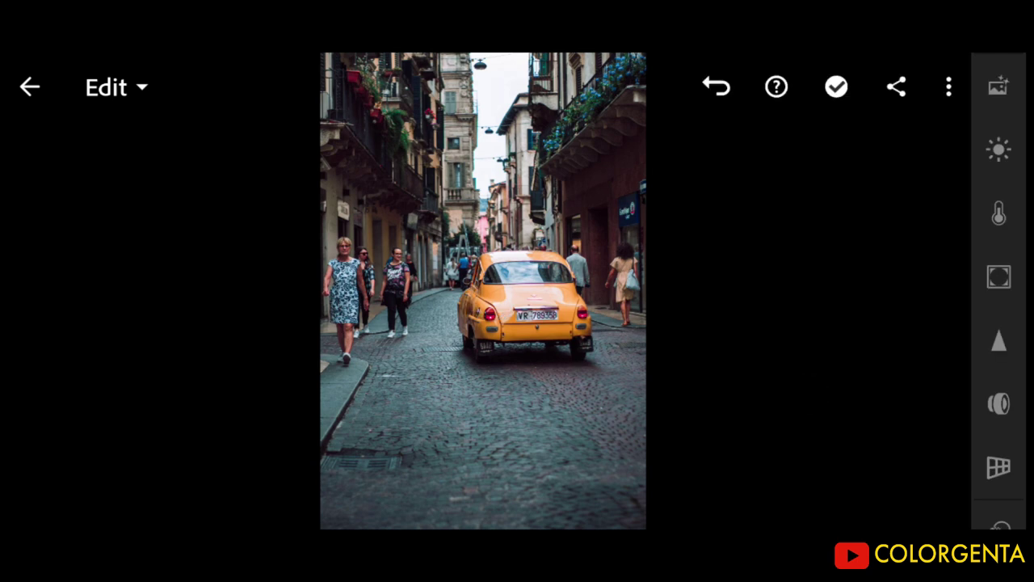